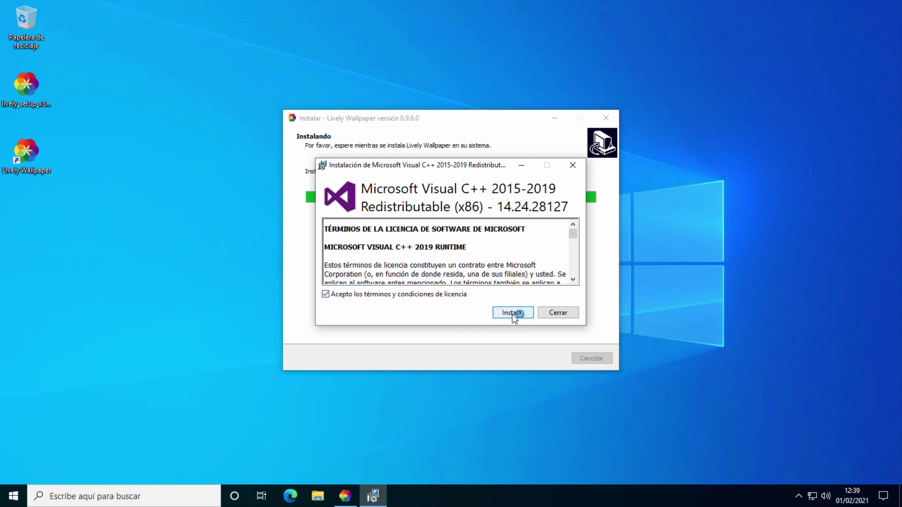
- Install the Visual C++ 2015-2019 Redistributable (x86), finish the Lively Wallpaper 0.9.6.0 setup with launch enabled, and close the help window
click(512, 314)
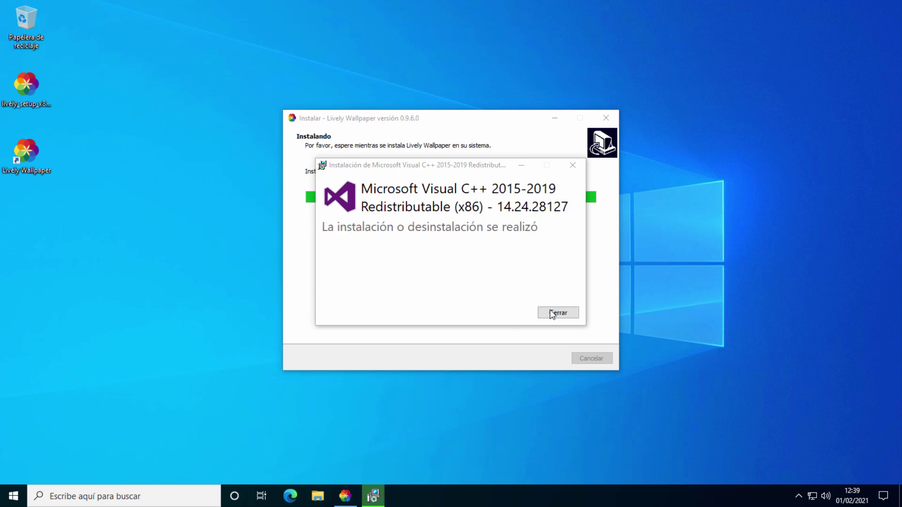
click(557, 313)
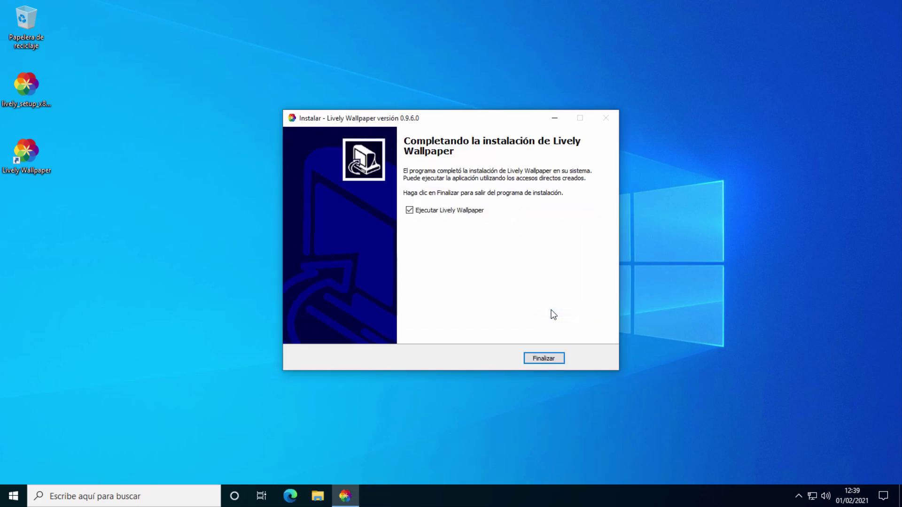
click(544, 359)
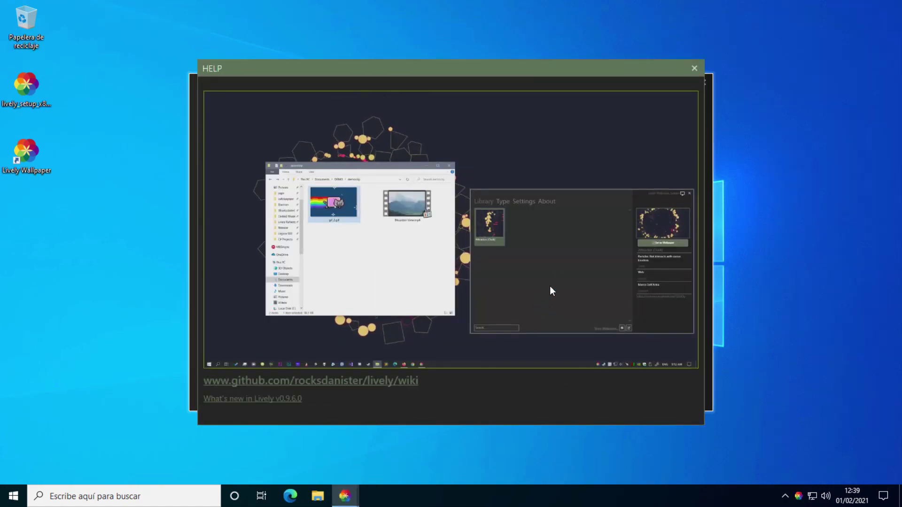
click(693, 68)
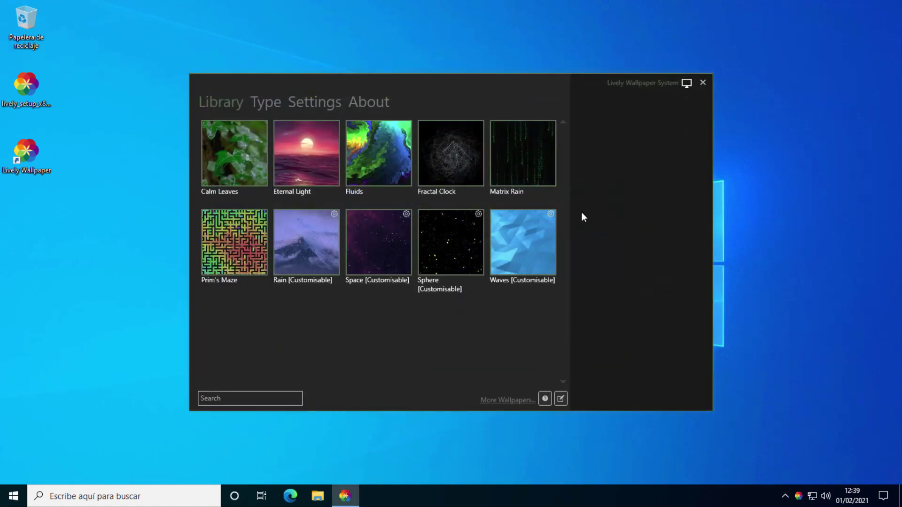
- Set Calm Leaves from the library as the desktop wallpaper and close the Lively library and help windows
click(253, 160)
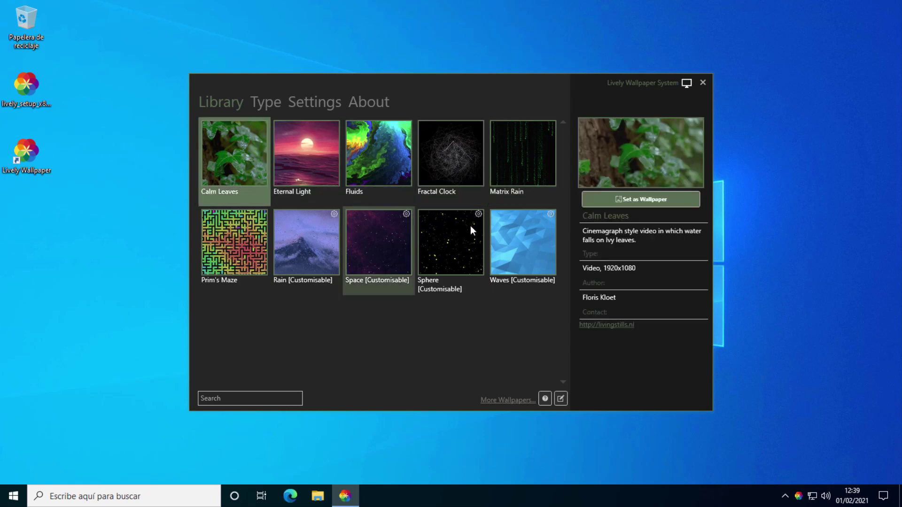
click(677, 200)
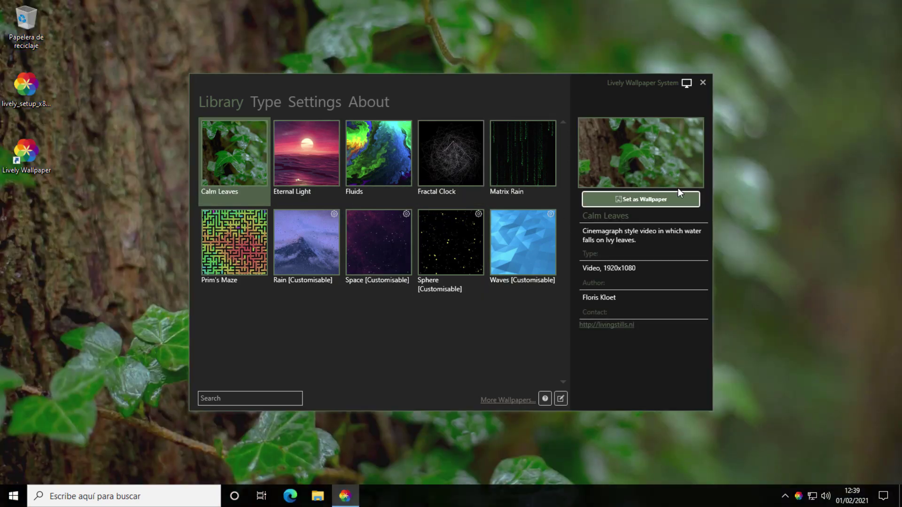
click(702, 85)
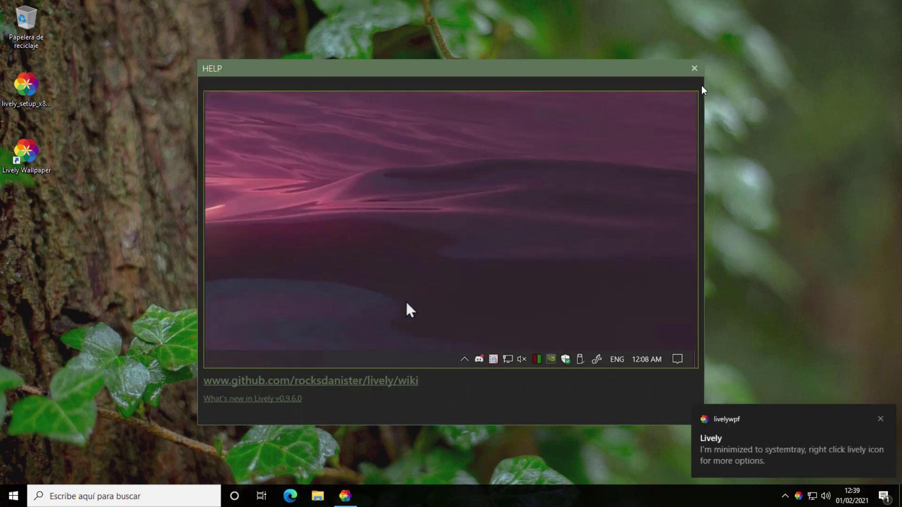
click(695, 68)
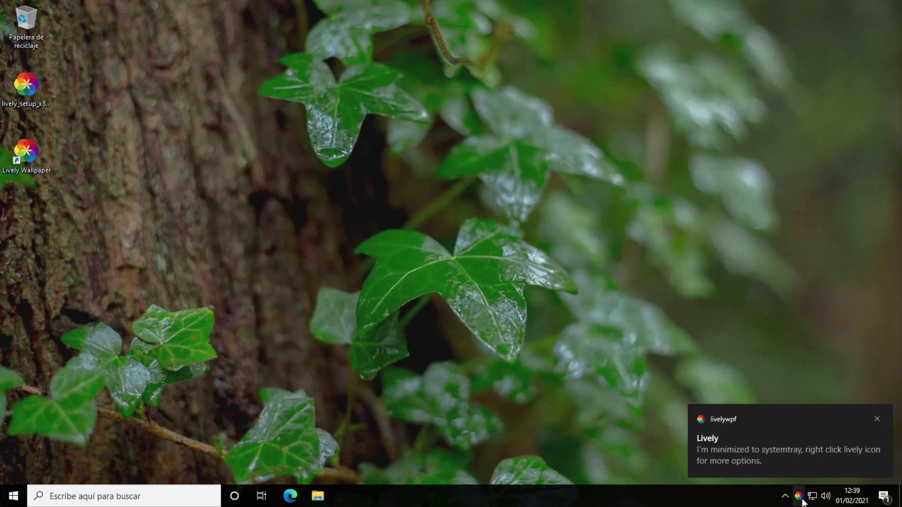
- Move the Lively tray icon into the hidden icons area and look over its options
drag(798, 496, 791, 479)
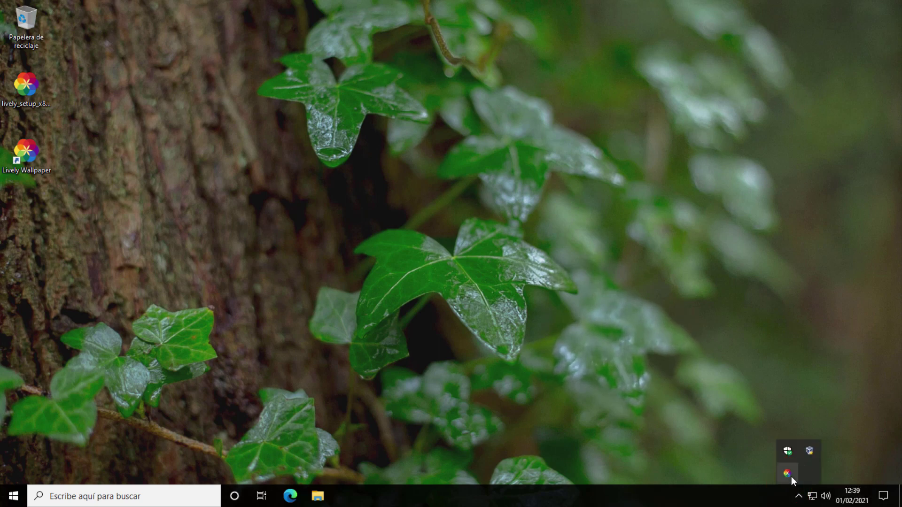
right_click(791, 477)
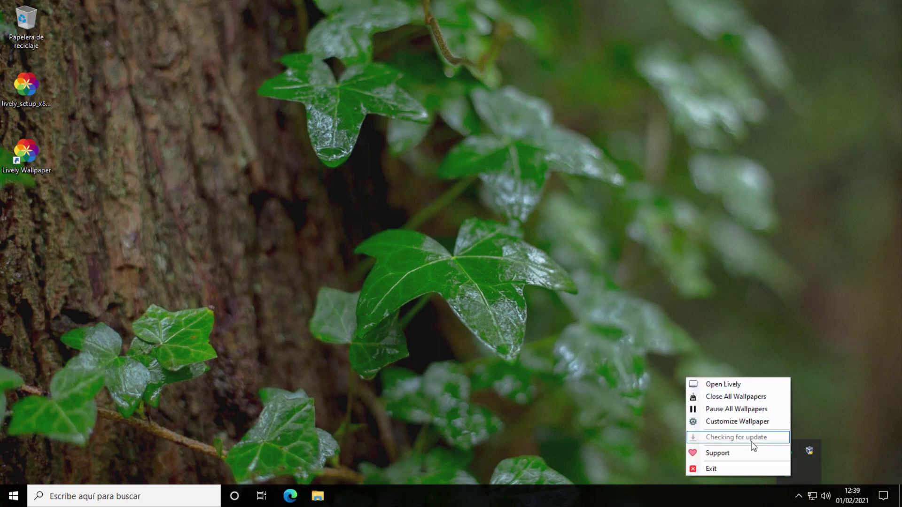
click(579, 343)
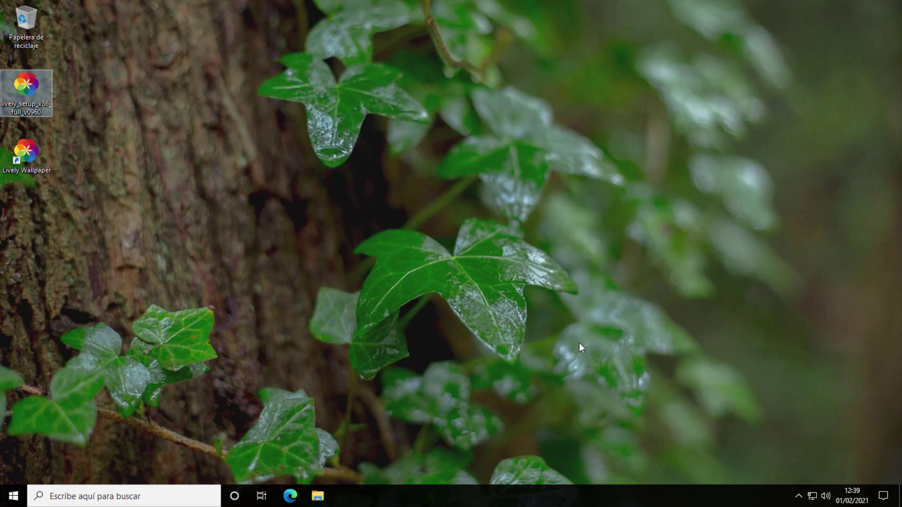
- Try to open the Lively window from its tray icon and dismiss the update notification
click(797, 491)
right_click(787, 474)
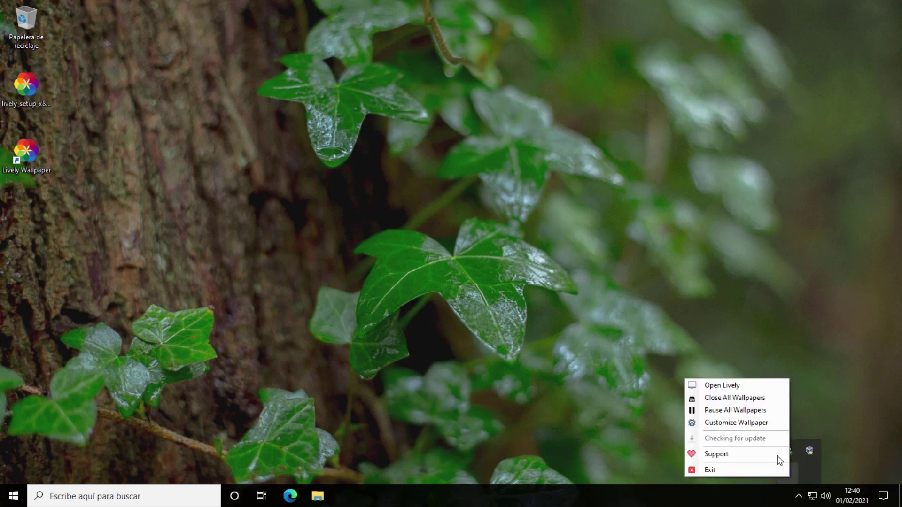
click(730, 383)
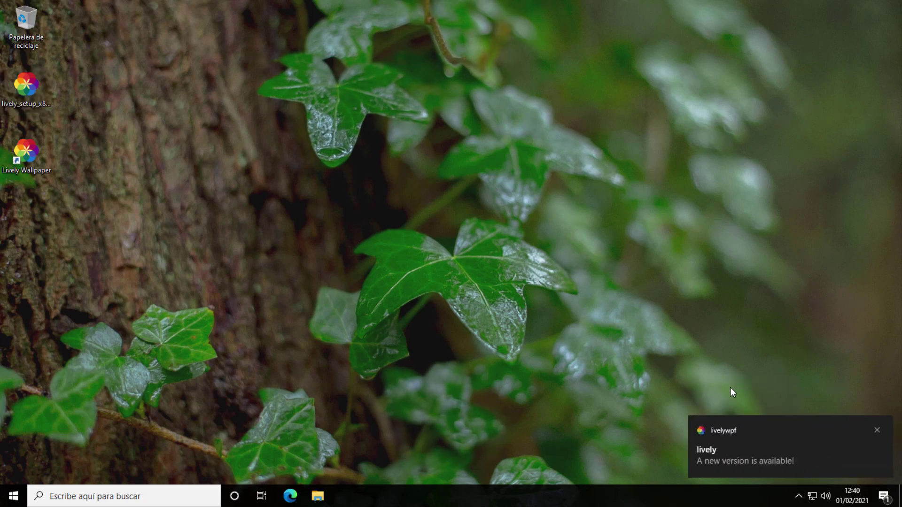
click(725, 462)
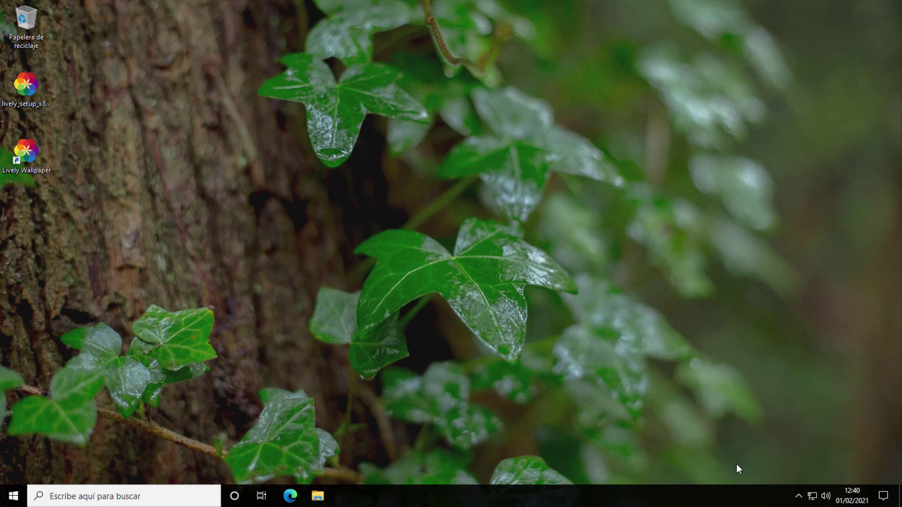
- Open the available update from the Lively tray icon and download version 1.1.8.0
click(798, 491)
right_click(789, 477)
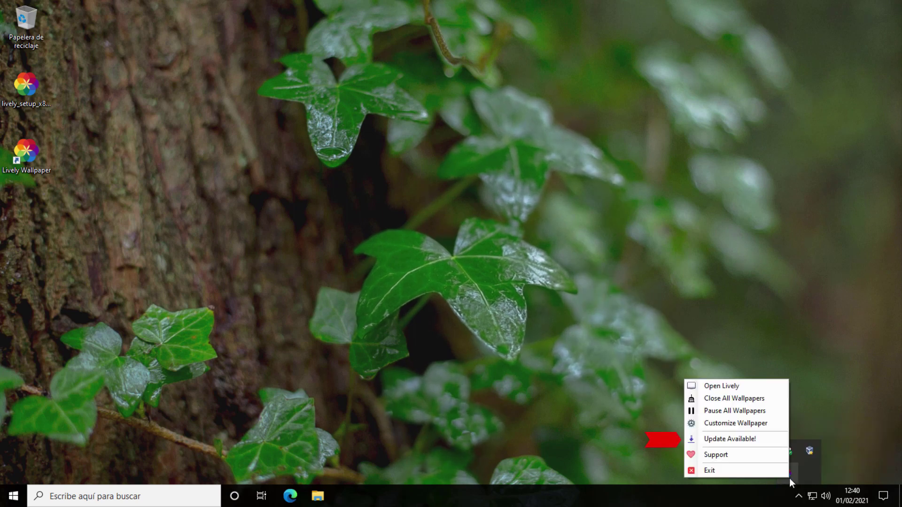
click(766, 438)
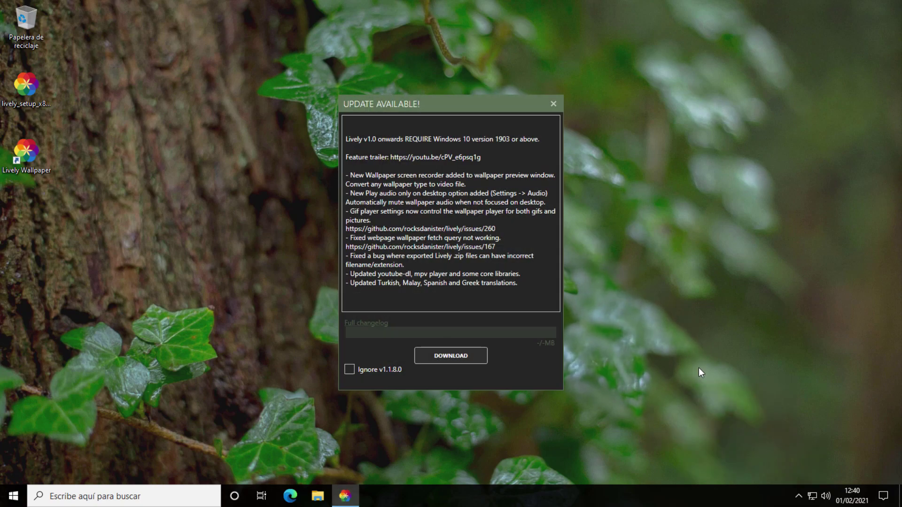
click(453, 360)
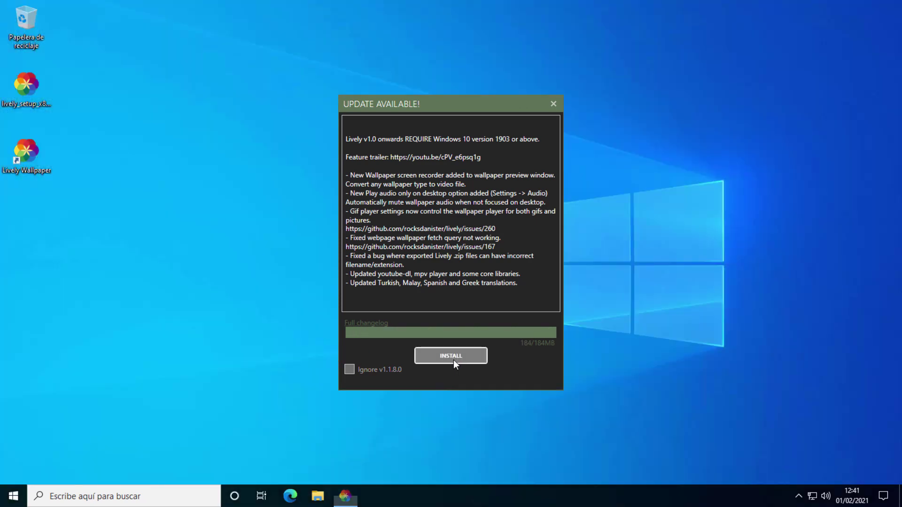
- Install Lively Wallpaper 1.1.8.0 along with Microsoft Windows Desktop Runtime 3.1.9 (x86)
click(453, 361)
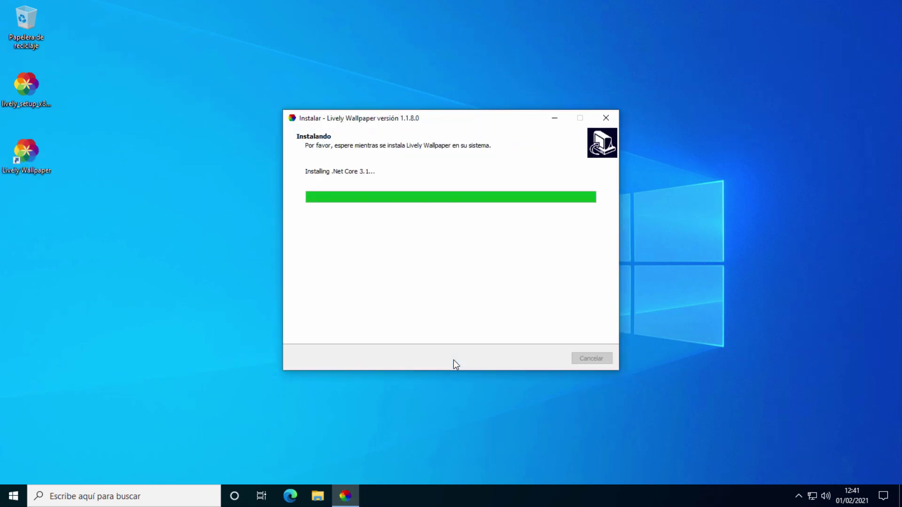
click(521, 363)
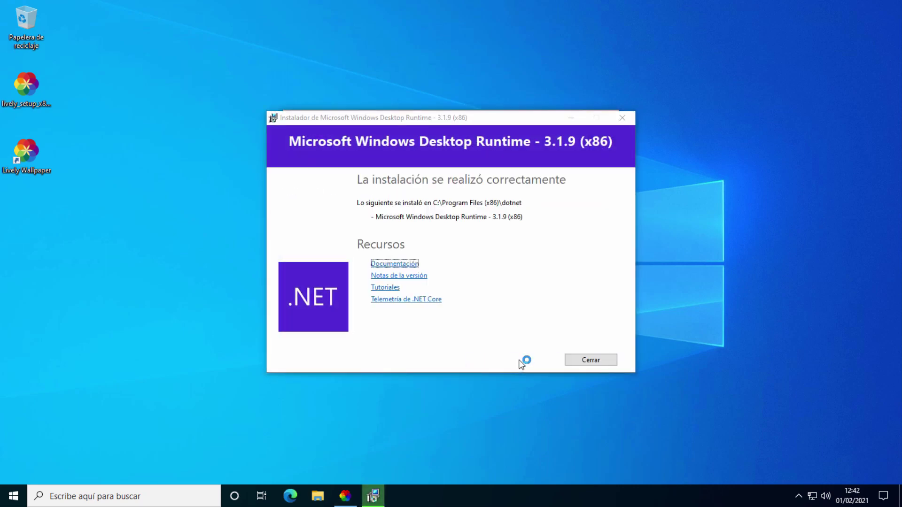
click(579, 360)
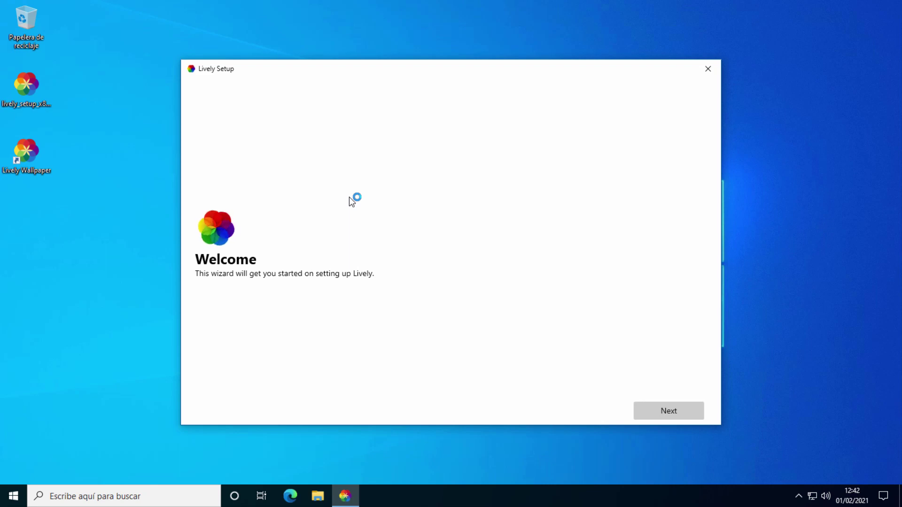
- Complete the Lively Setup wizard, keeping Start with Windows on and the Normal user interface
click(687, 405)
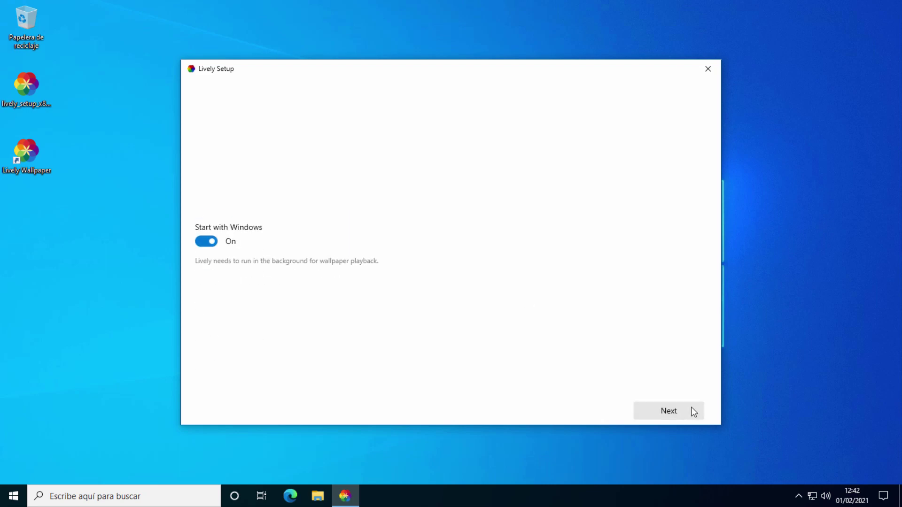
click(694, 411)
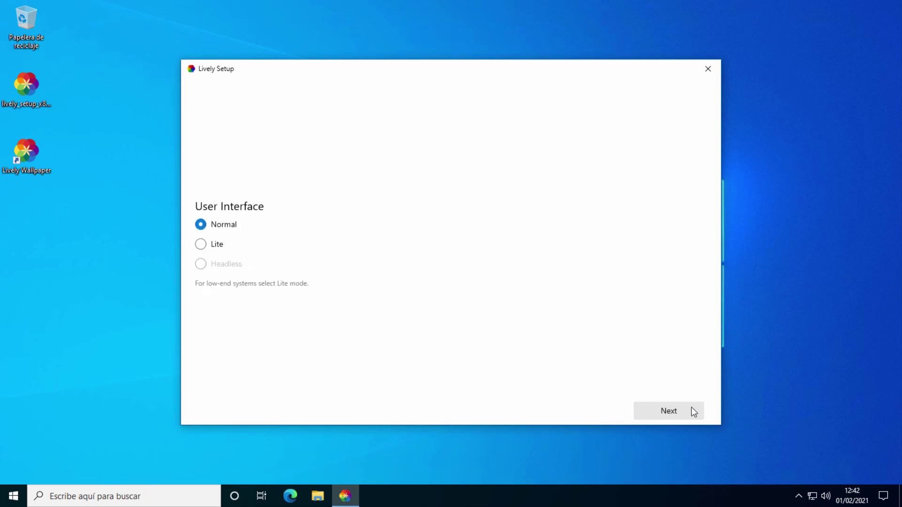
click(694, 412)
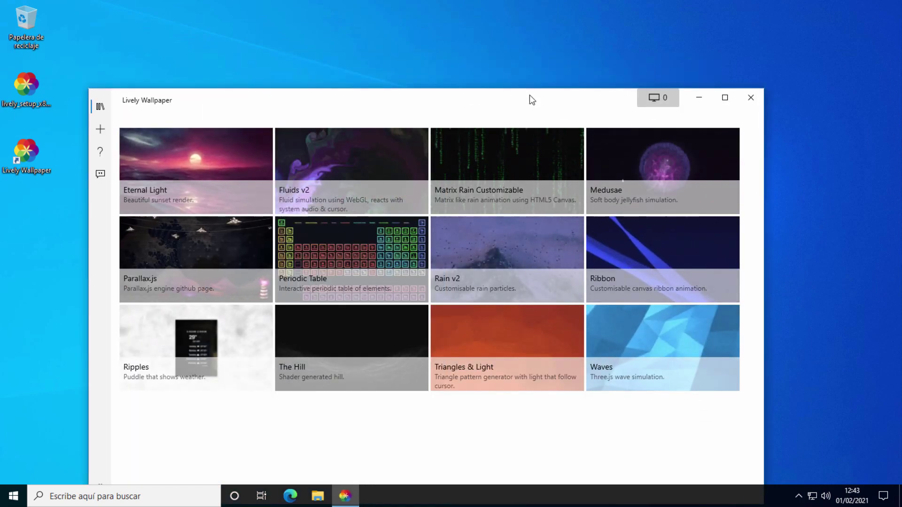
- Move the Lively window fully into view, set Eternal Light as the wallpaper and close the window
drag(529, 95, 552, 38)
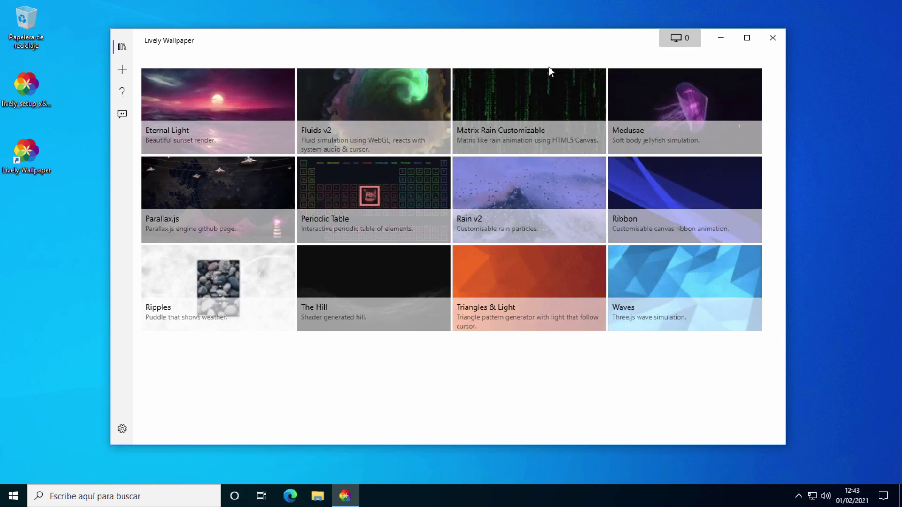
click(246, 97)
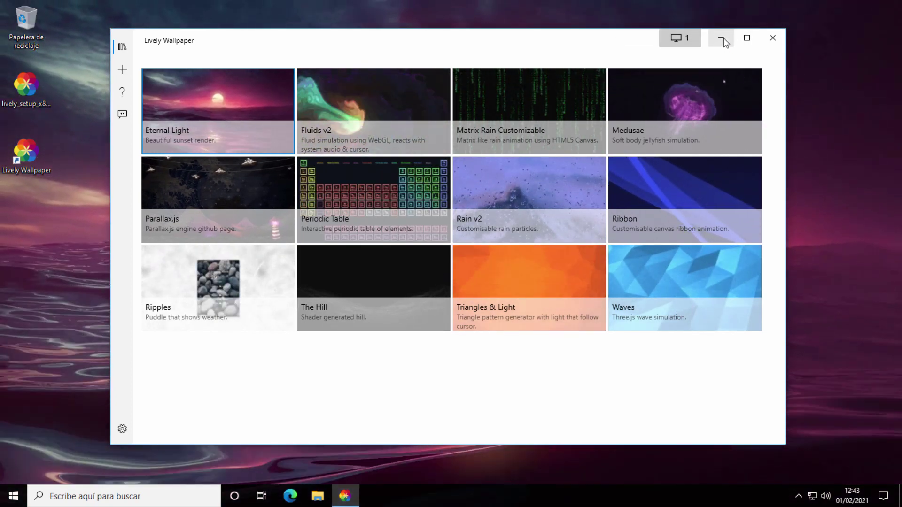
click(772, 38)
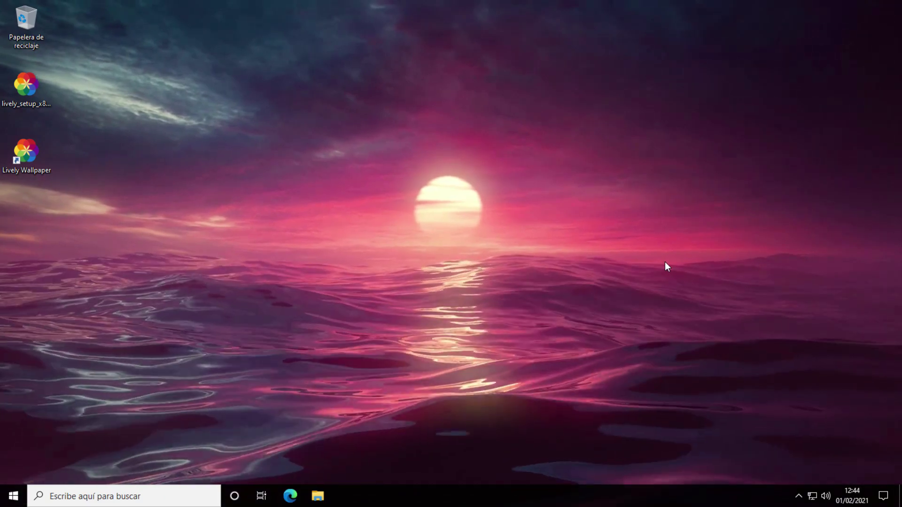
- Reopen Lively from its tray icon, set Medusae as the wallpaper and minimize the window
click(799, 496)
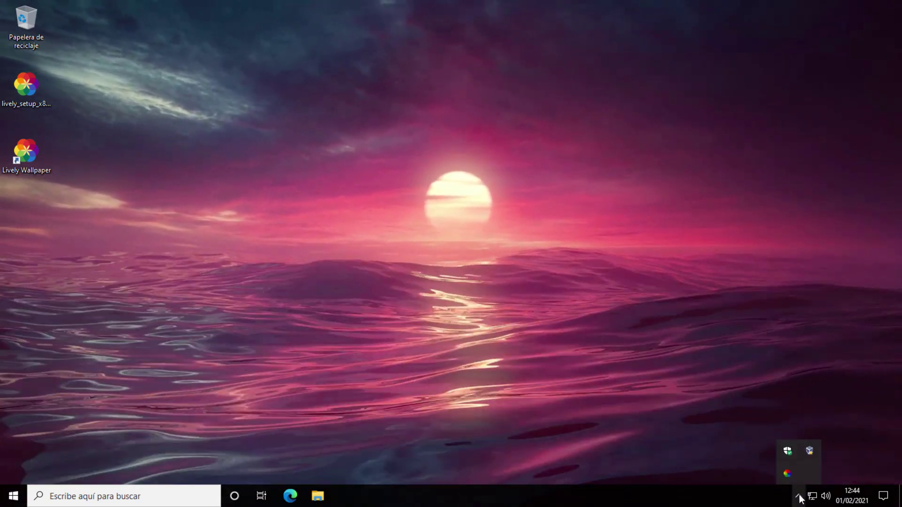
right_click(785, 475)
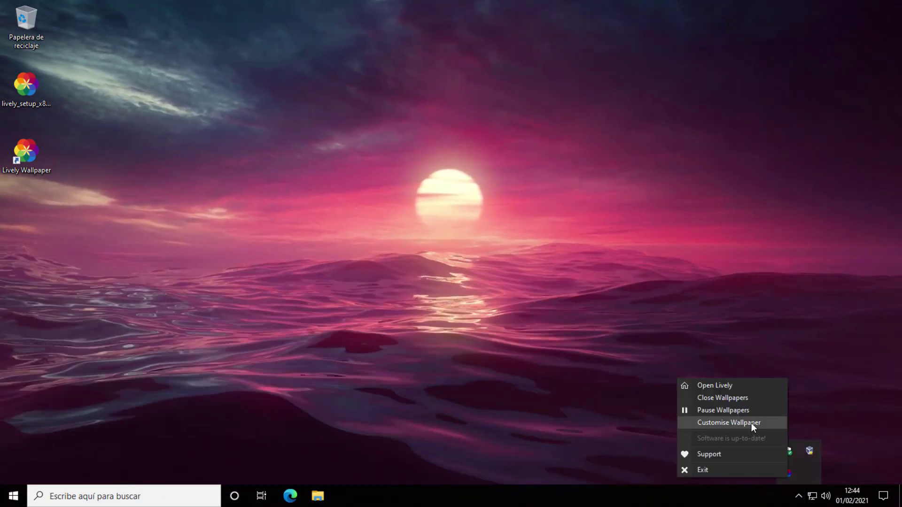
click(748, 386)
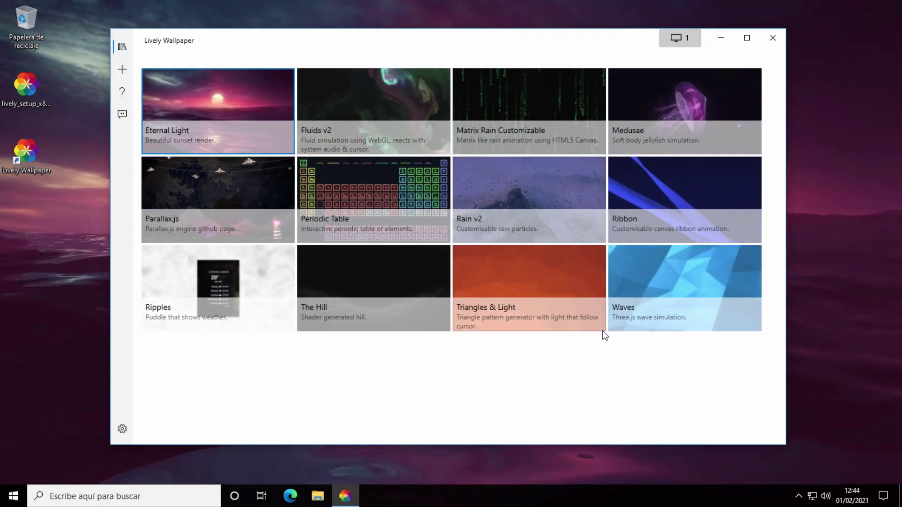
click(668, 127)
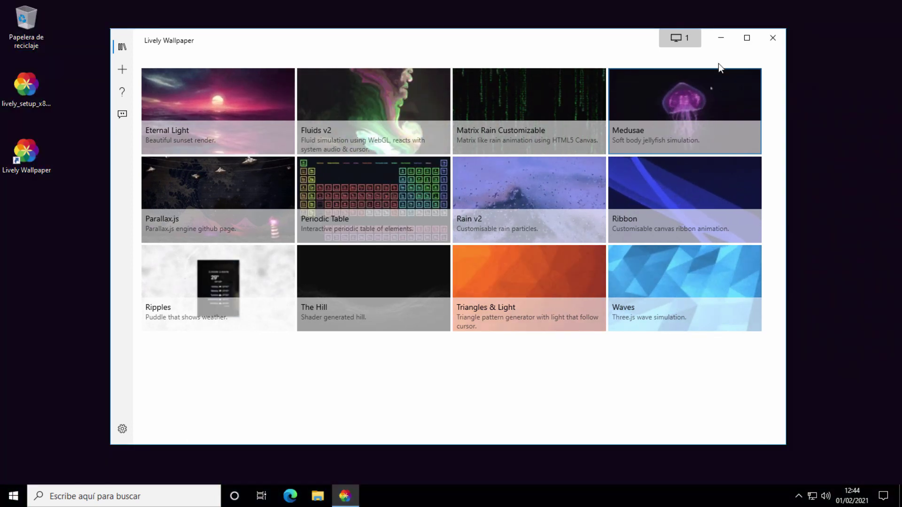
click(721, 38)
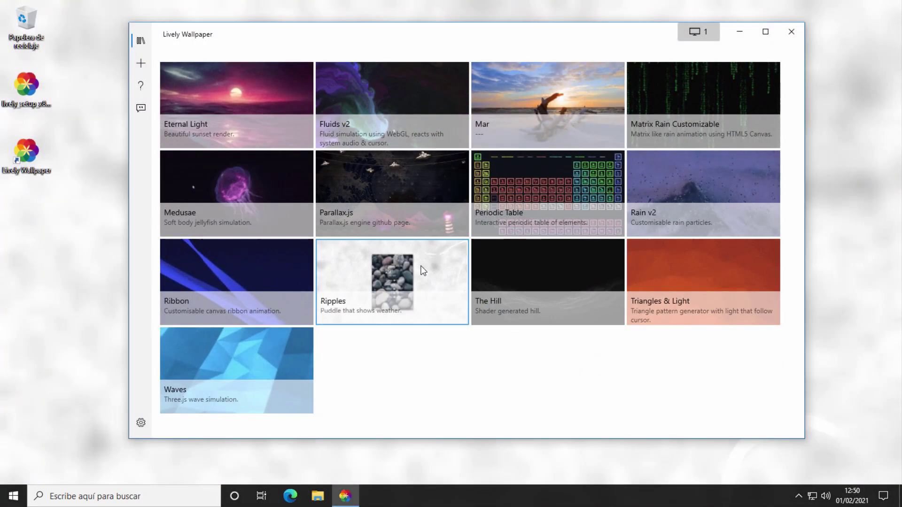
- Open the customization options of the Ripples wallpaper and review its puddle, background and weather settings
right_click(420, 266)
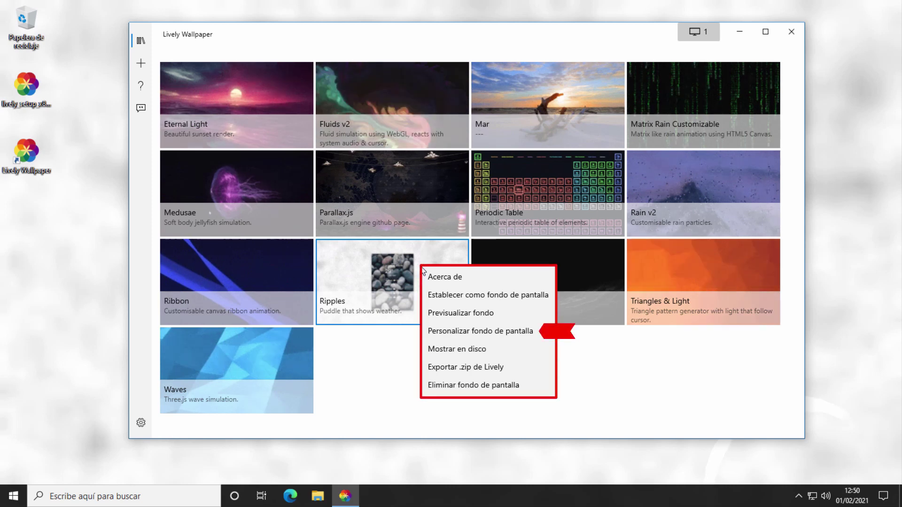
click(487, 331)
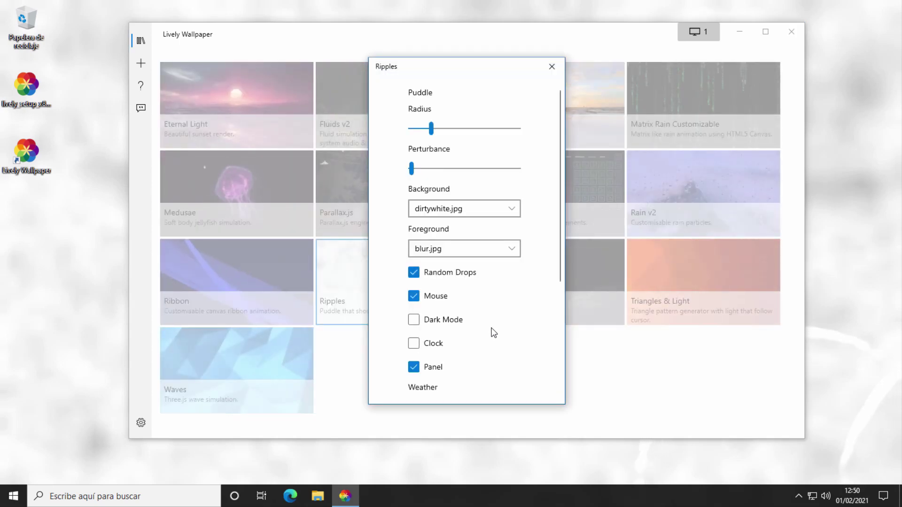
scroll(527, 310, down, 2)
scroll(530, 312, down, 2)
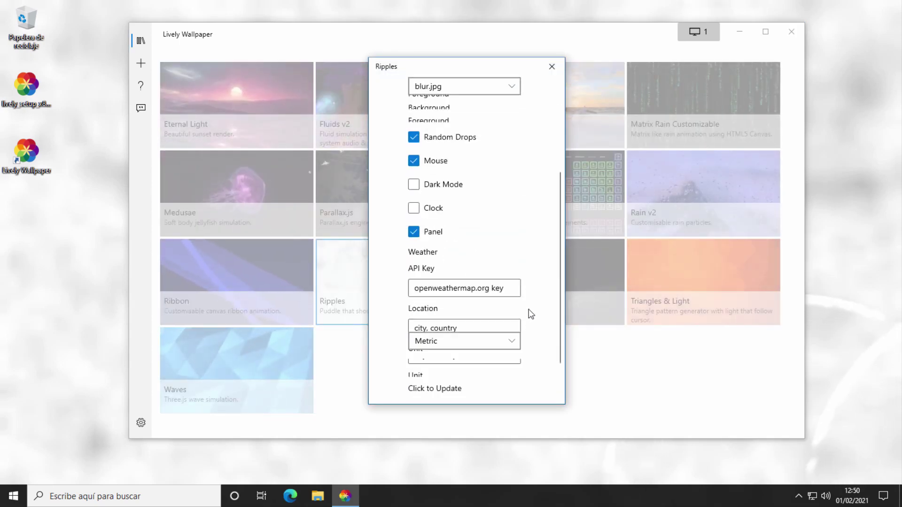
click(510, 249)
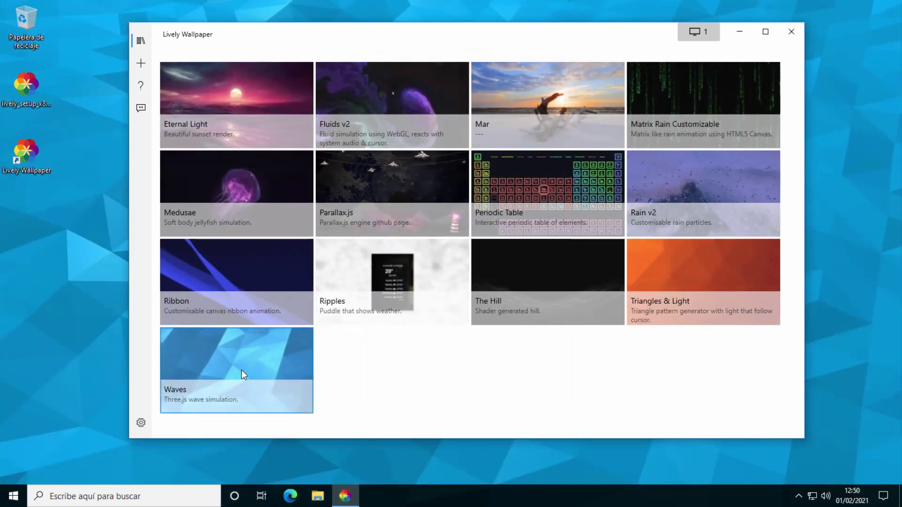
- Customize the Waves wallpaper by changing its color to the light green basic color
right_click(241, 370)
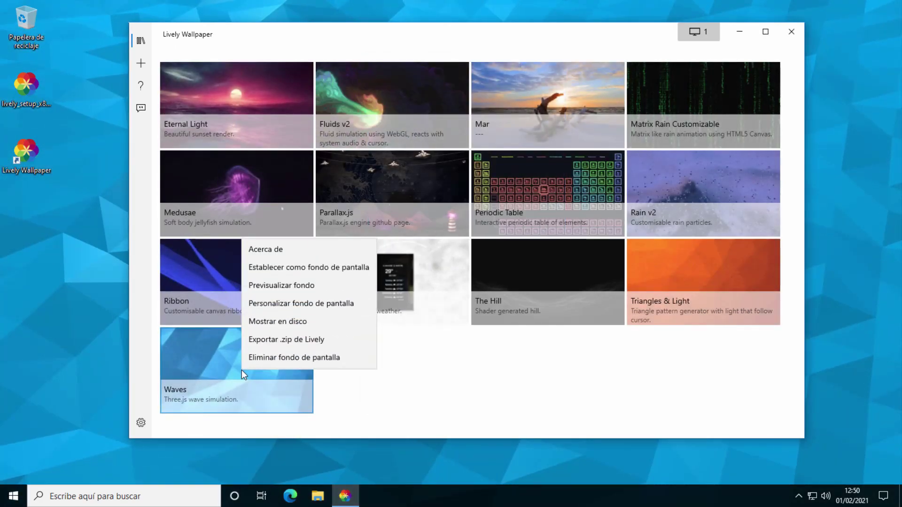
click(337, 305)
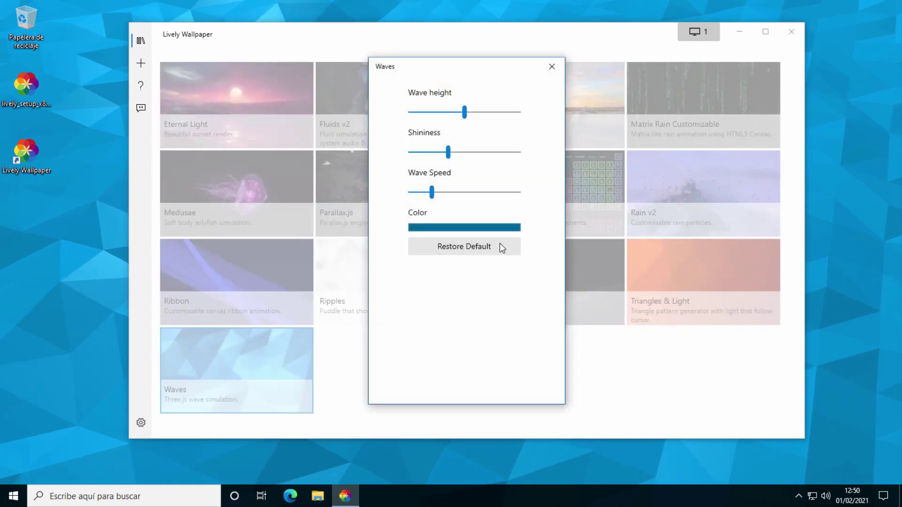
click(428, 228)
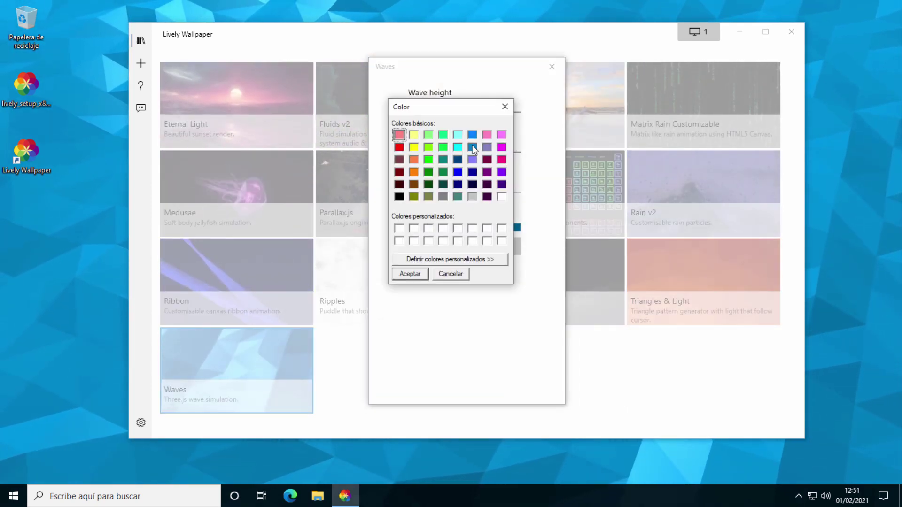
click(428, 135)
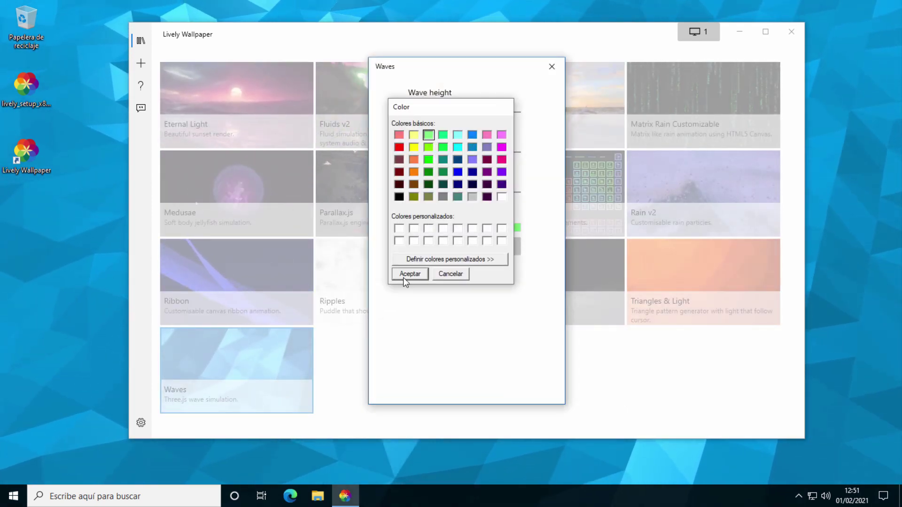
click(403, 276)
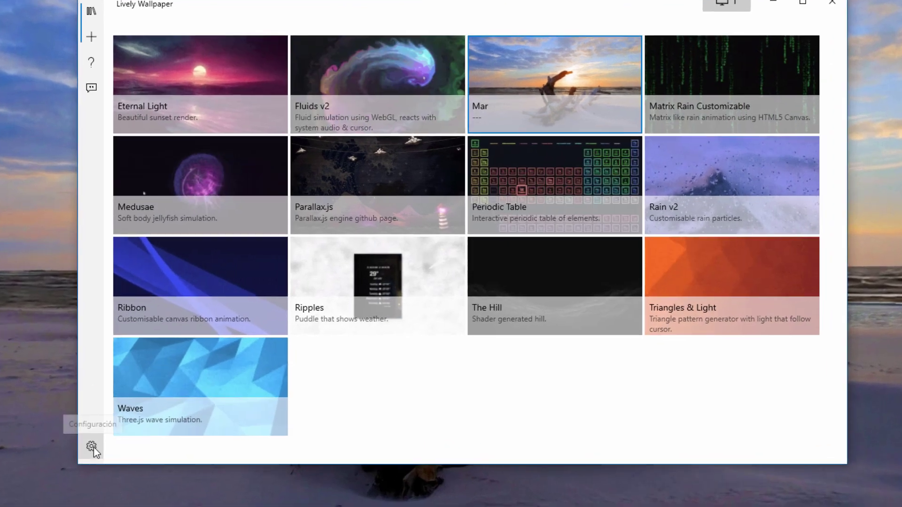
- Review the Lively settings for general options, performance, wallpapers including the video player choices, audio and miscellaneous
click(140, 423)
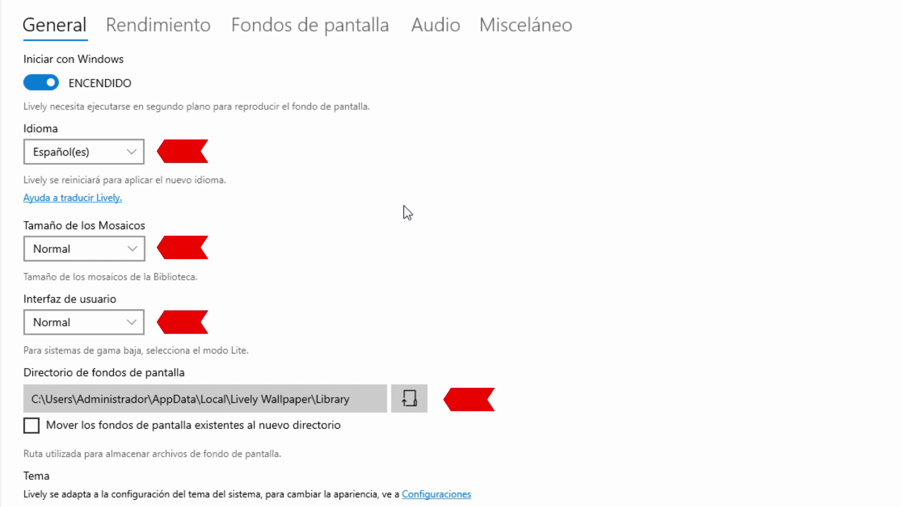
click(167, 28)
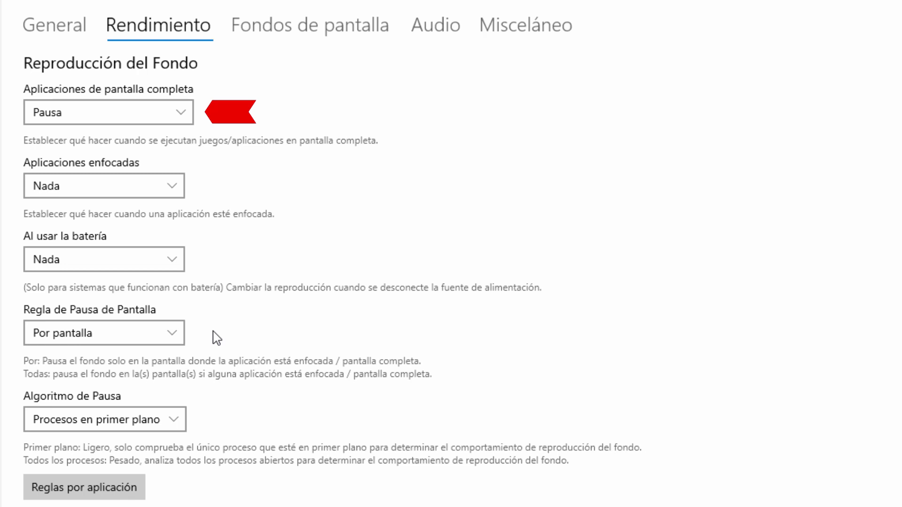
scroll(216, 337, down, 1)
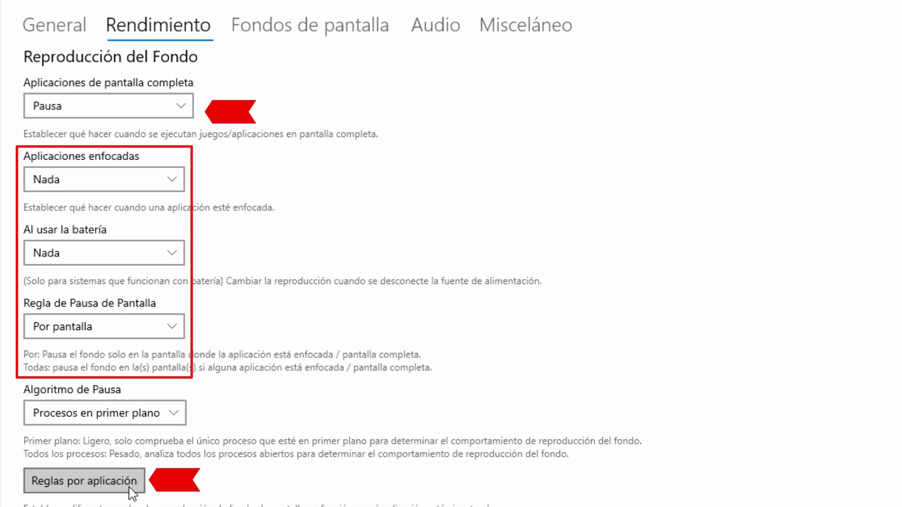
click(299, 39)
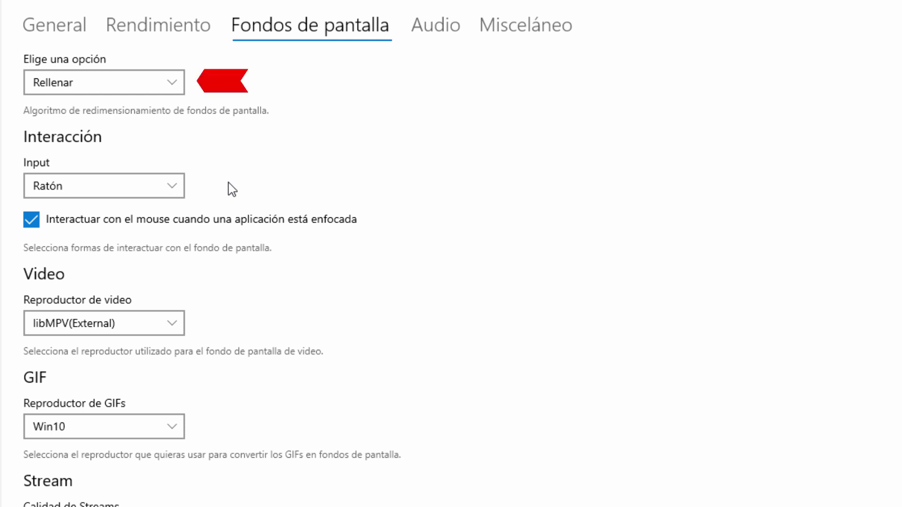
click(176, 328)
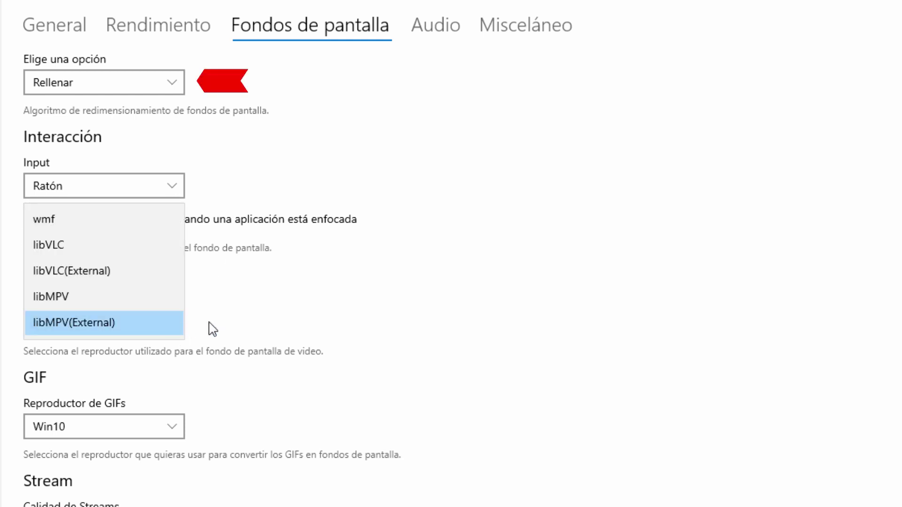
click(380, 310)
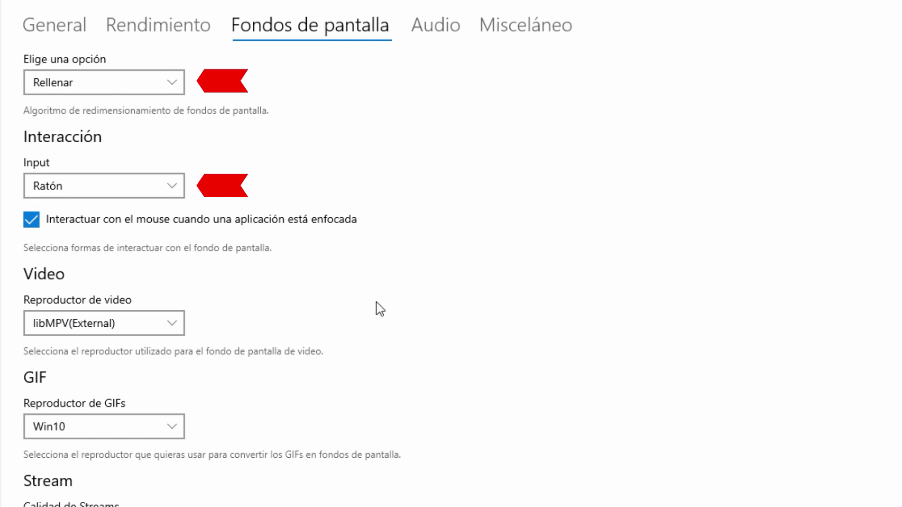
scroll(349, 367, down, 5)
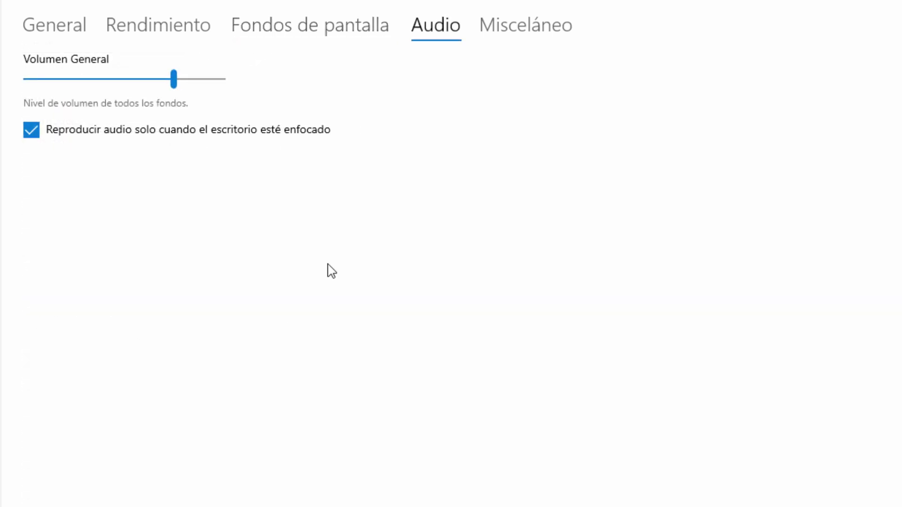
click(541, 34)
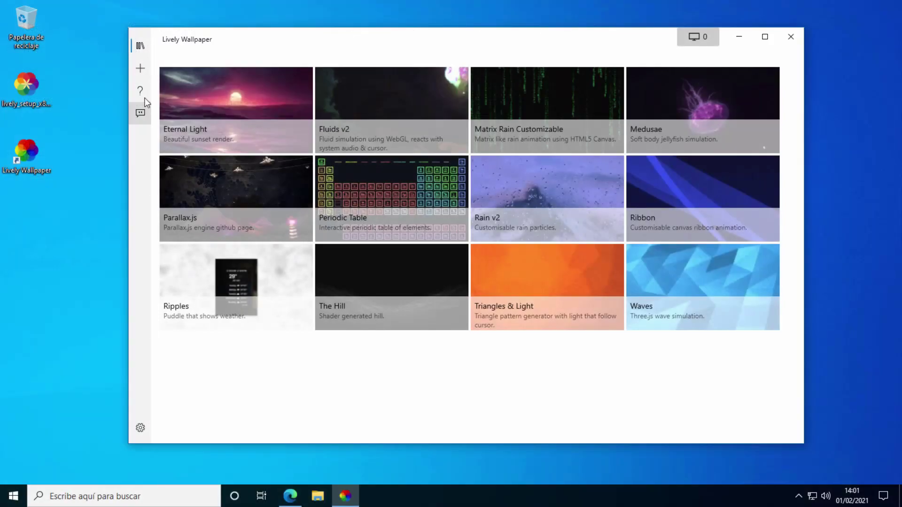
- Add the Mar video from the Vídeos folder as a wallpaper, keeping its title and preview creation, and minimize the window
click(140, 70)
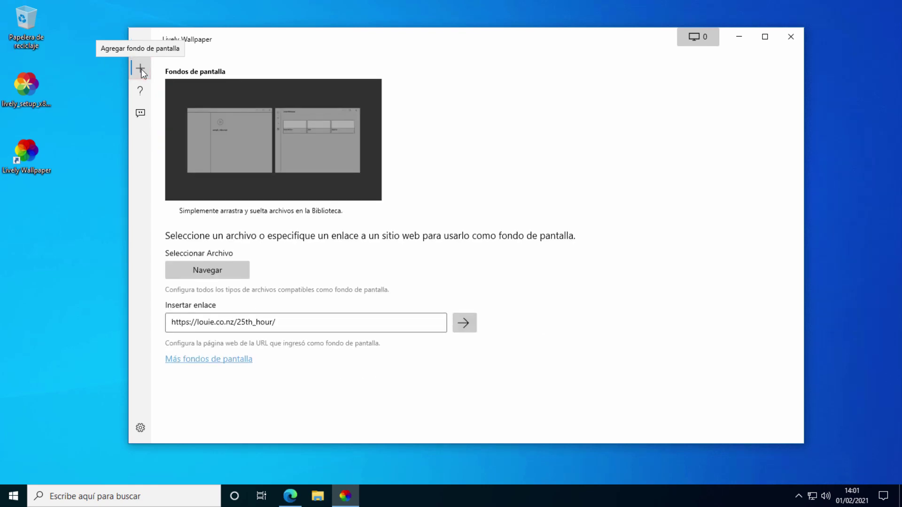
click(224, 273)
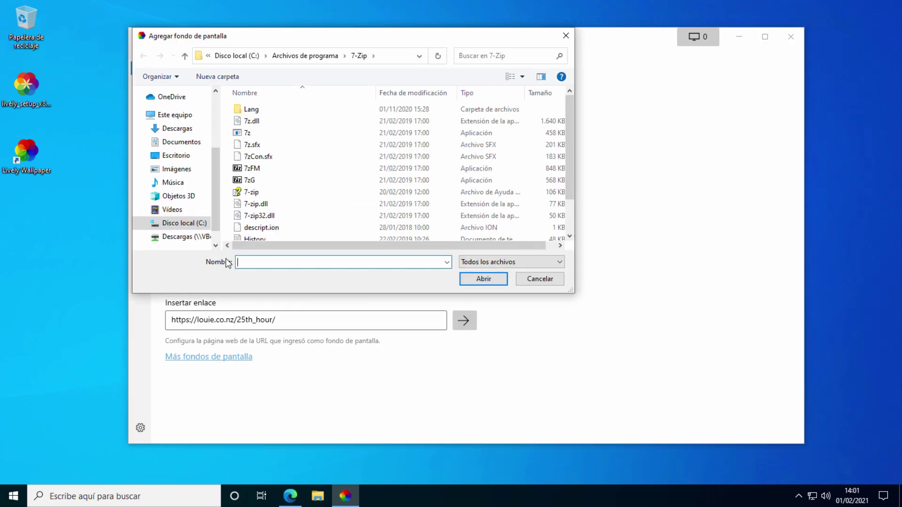
click(193, 212)
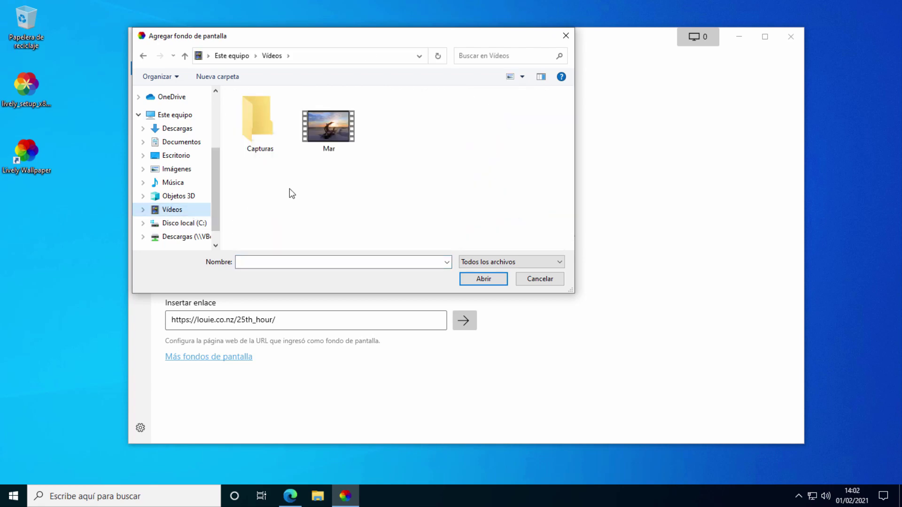
double_click(340, 128)
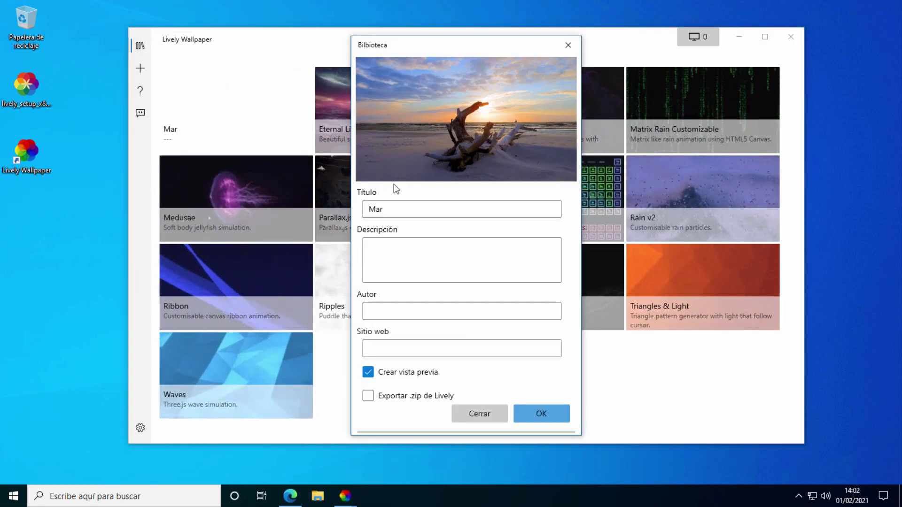
click(541, 419)
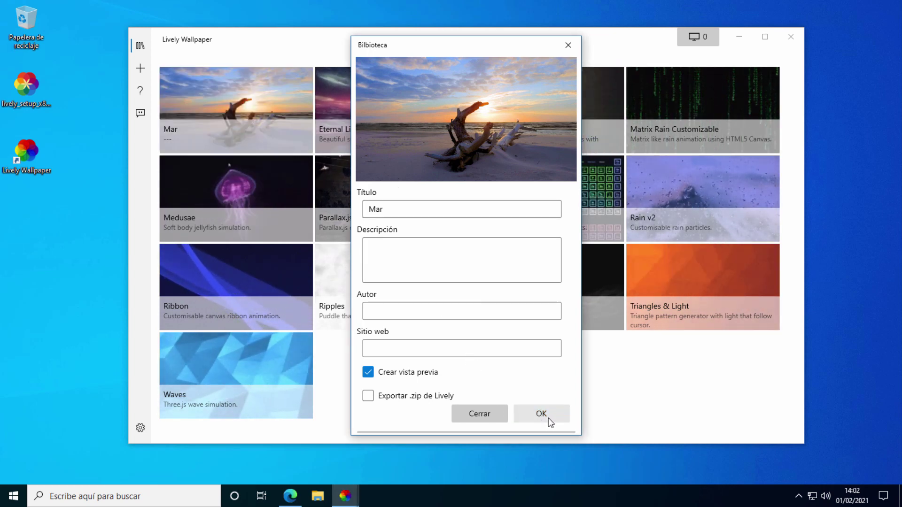
click(549, 420)
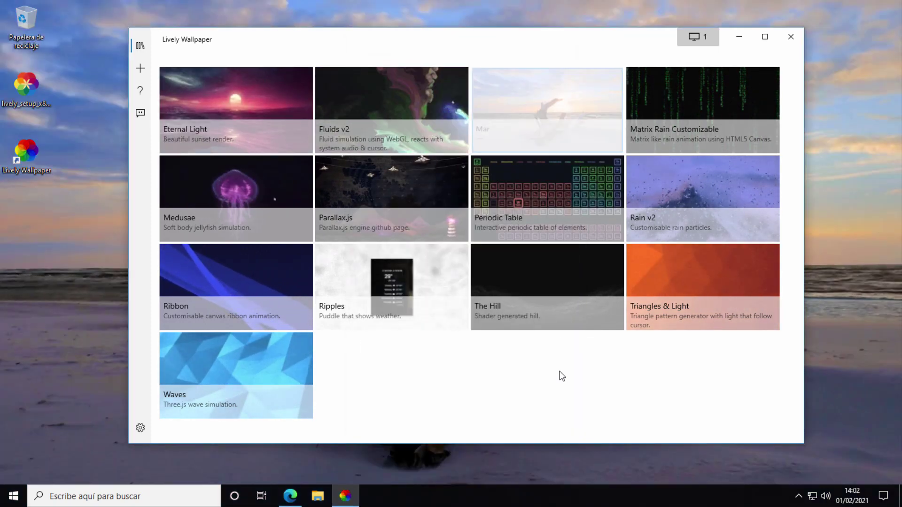
click(744, 37)
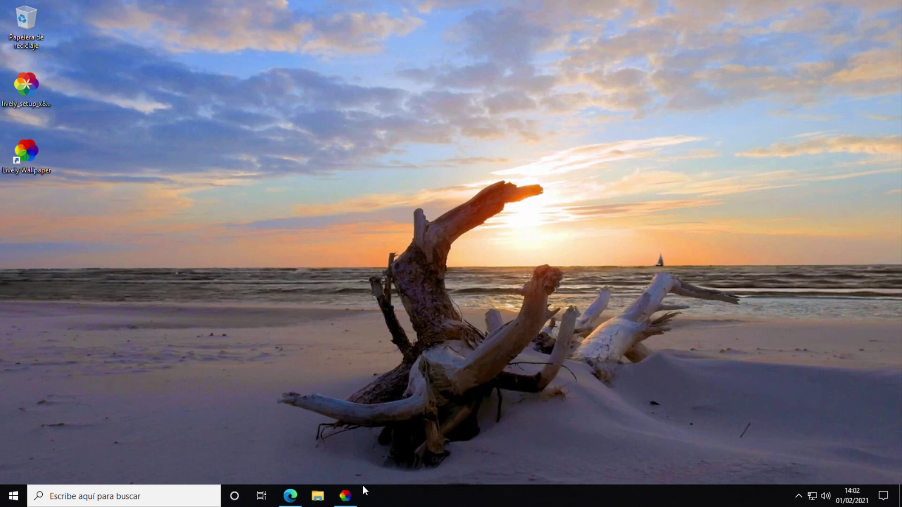
- Restore the Lively window and check how the Start menu looks over the Parallax.js wallpaper
click(346, 496)
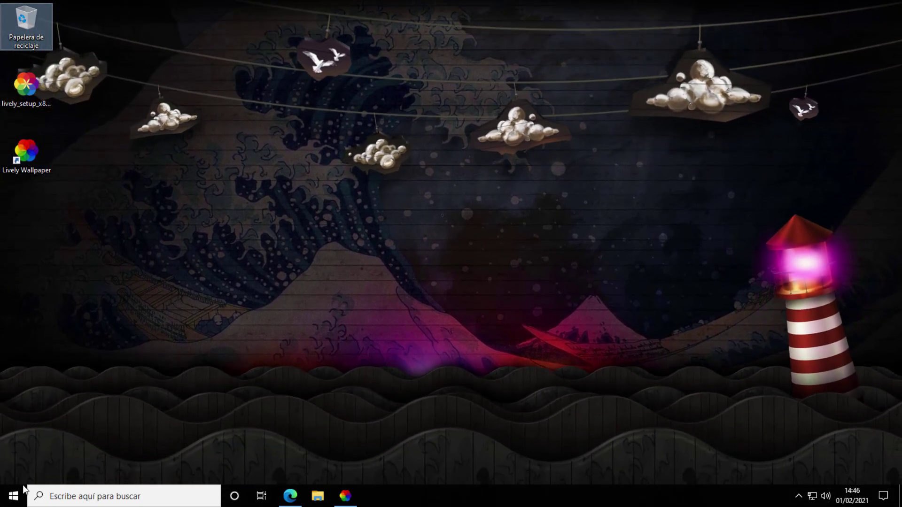
click(21, 498)
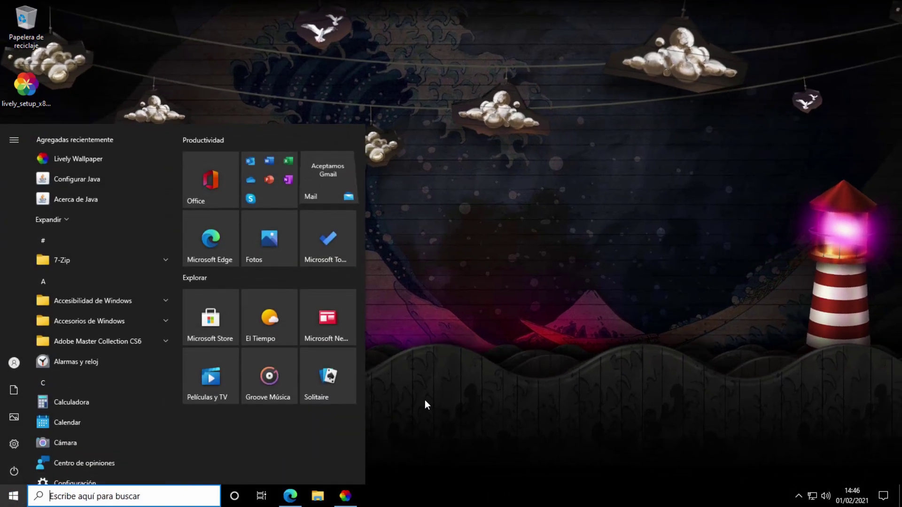
click(470, 378)
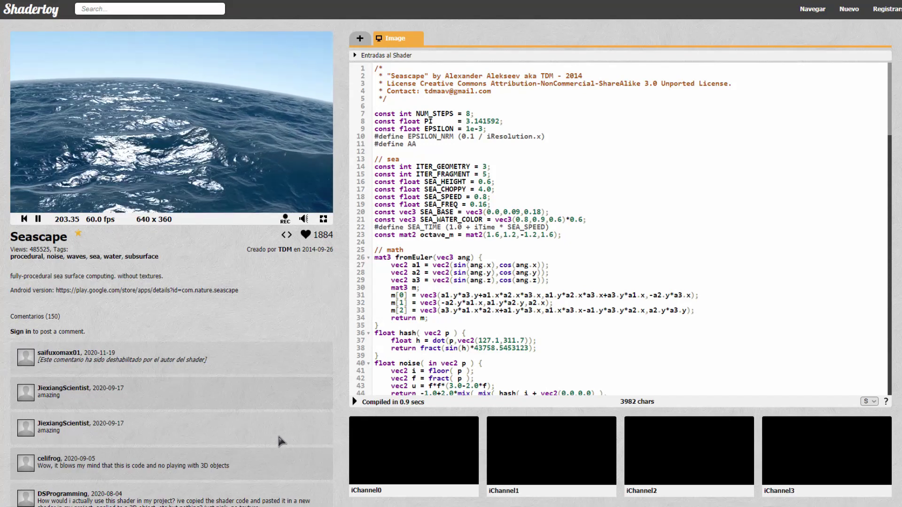
- View the Shadertoy shaders Seascape, Creation by Silexars and Clouds in full screen
click(323, 220)
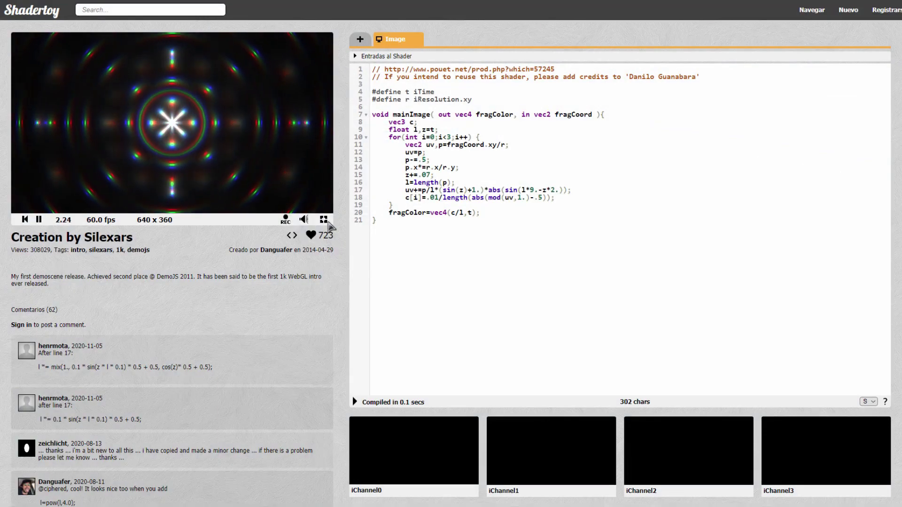
click(324, 219)
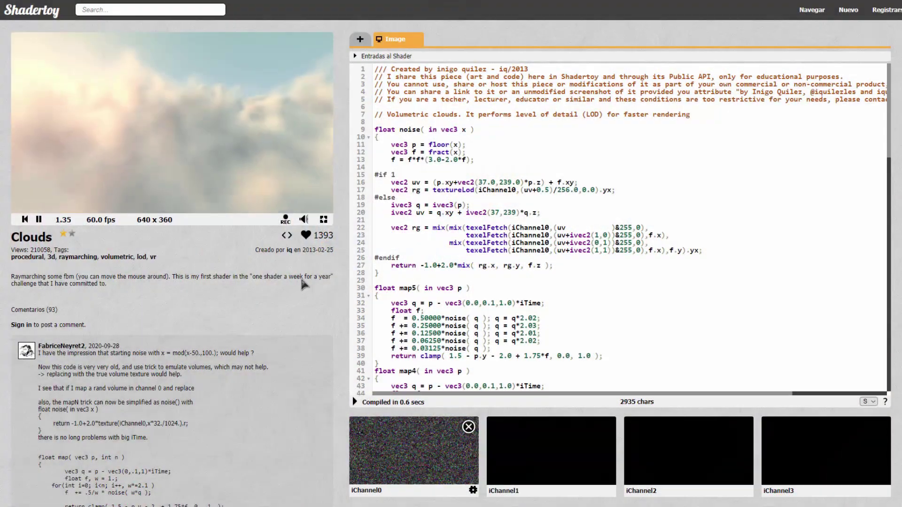
click(323, 220)
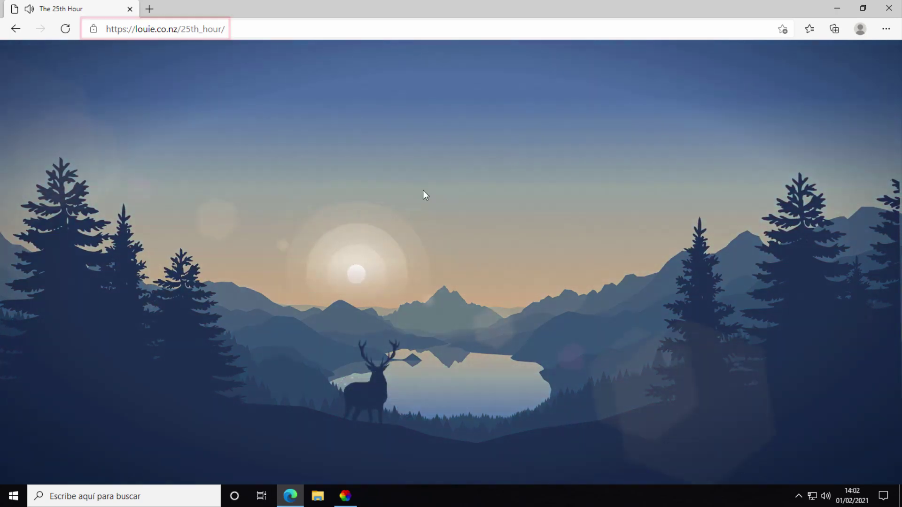
click(837, 8)
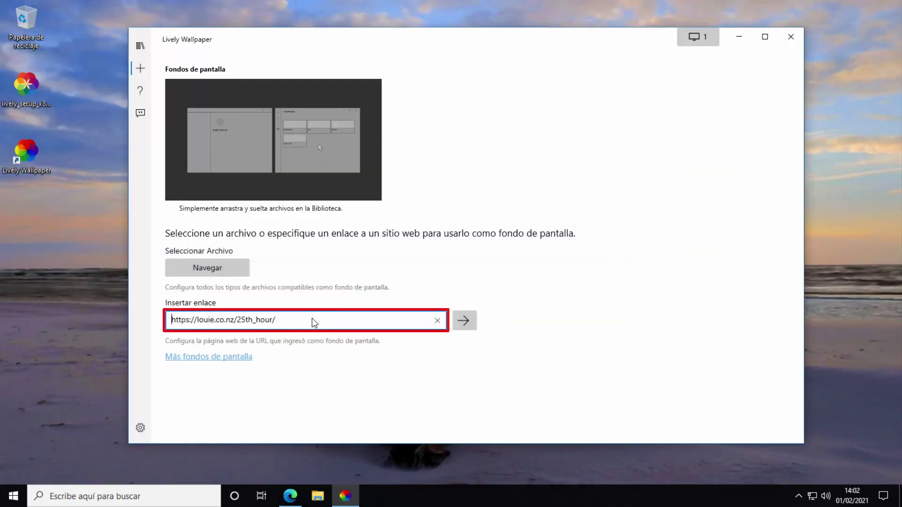
click(462, 321)
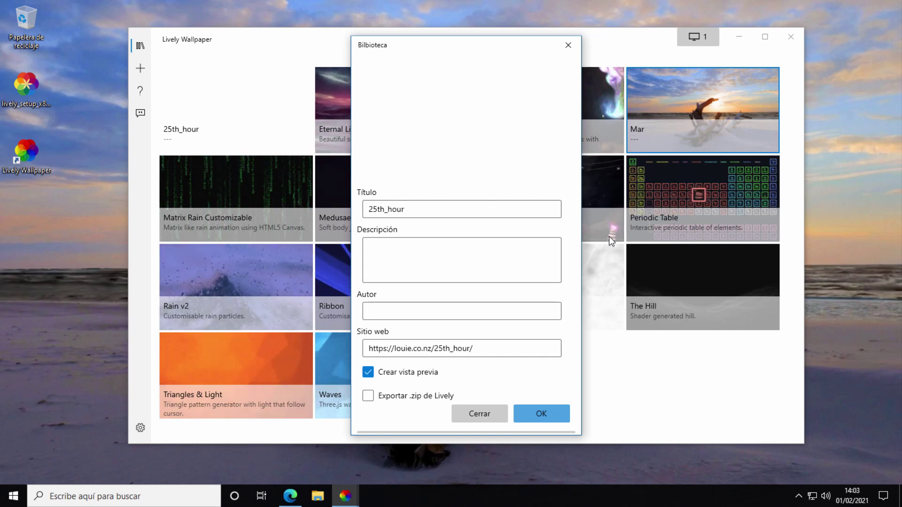
click(553, 415)
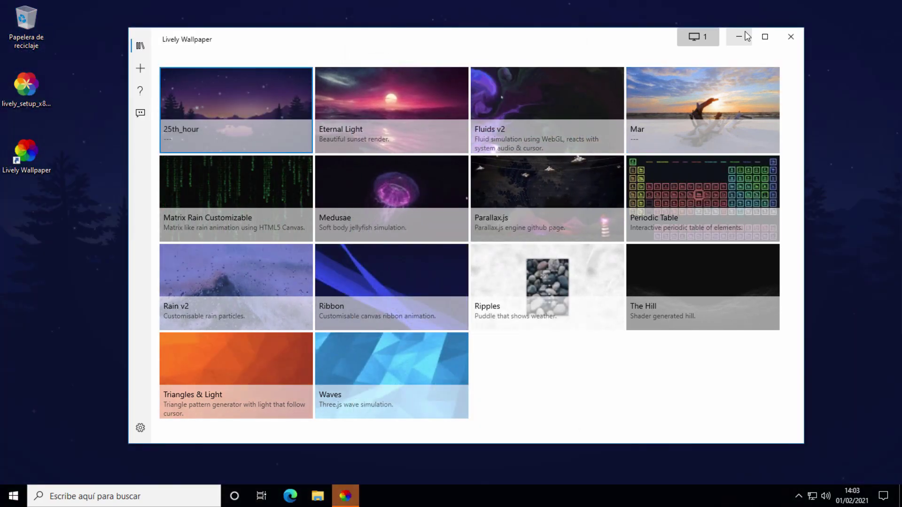
click(739, 37)
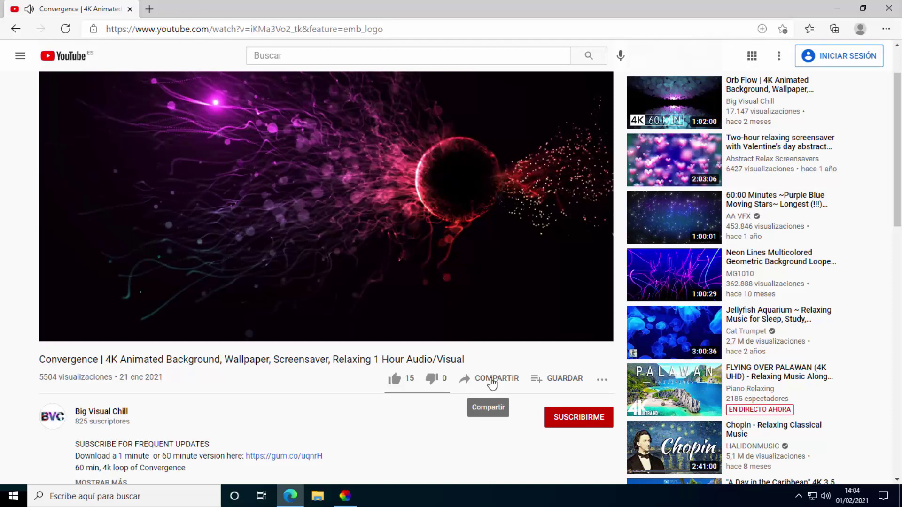
click(492, 382)
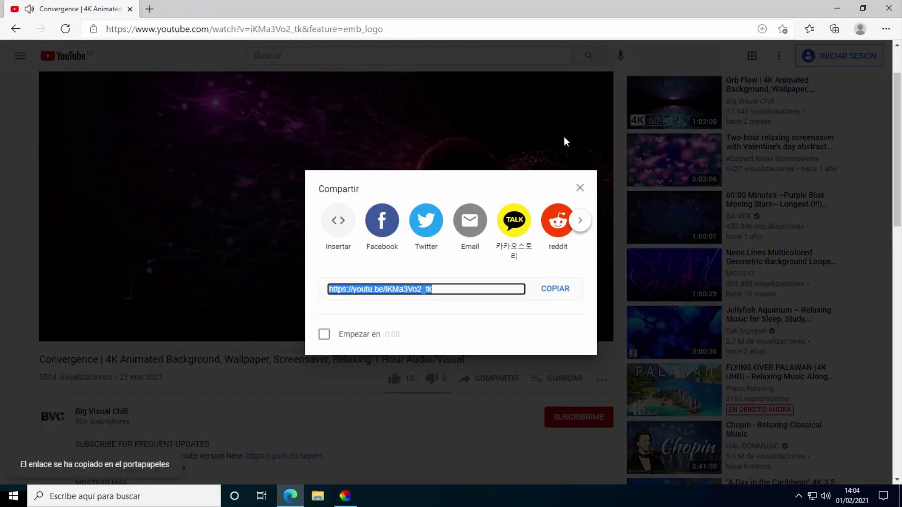
click(889, 10)
click(140, 68)
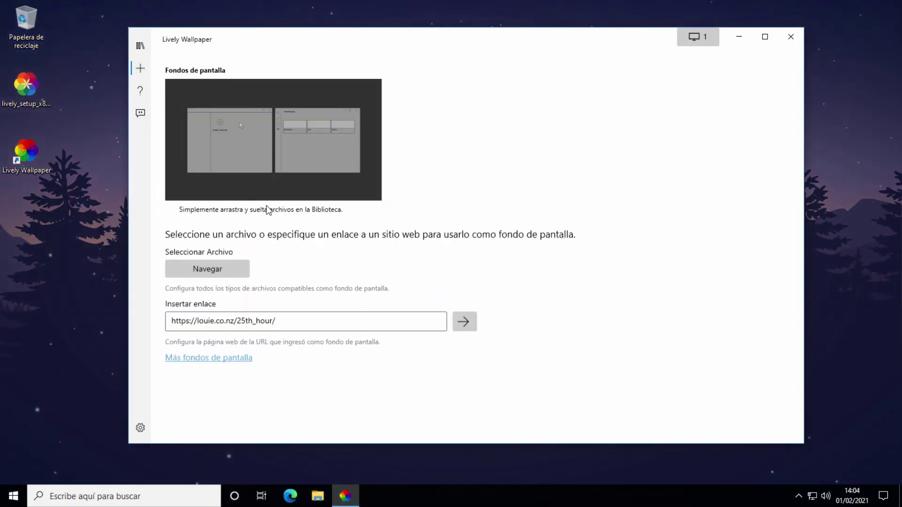
click(308, 323)
key(ctrl+a)
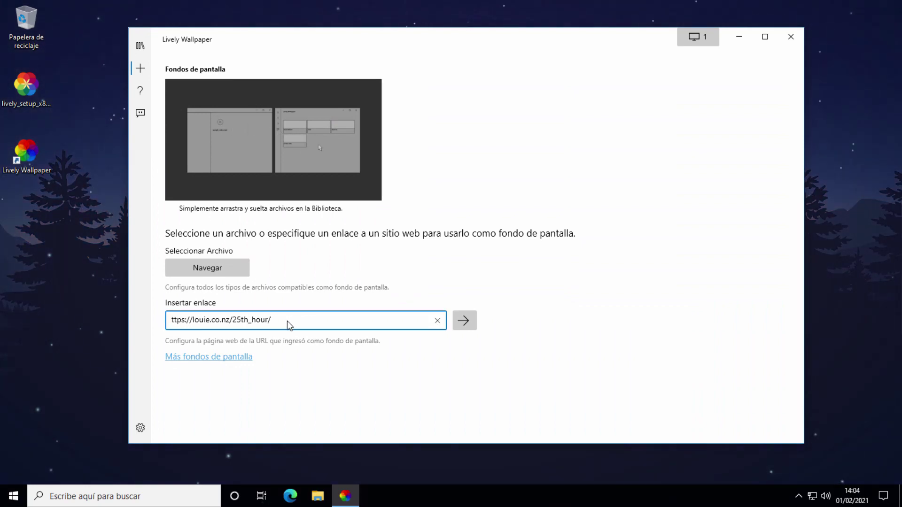
text(/)
text(https://youtu.be/3RMeTVxO_lk)
click(463, 321)
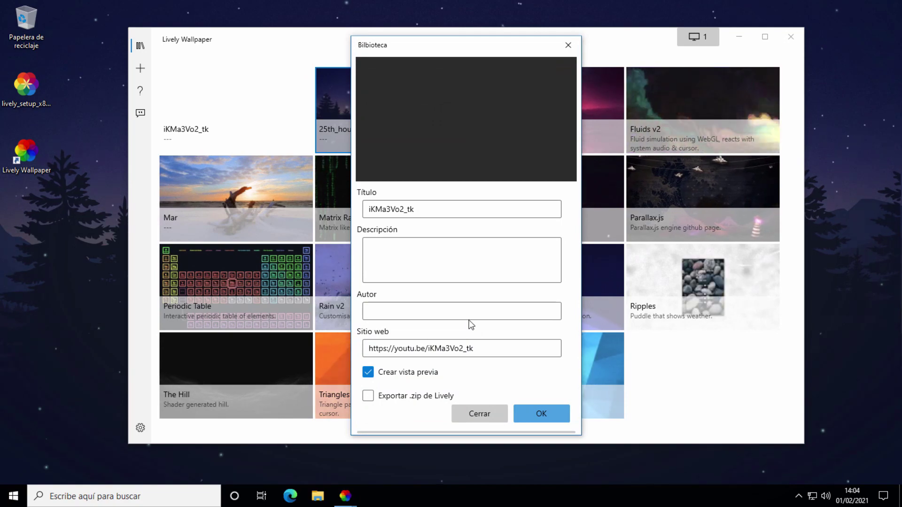
- Title the new YouTube wallpaper Planeta, confirm its details, and minimize the Lively window to show the desktop
click(427, 208)
key(BackSpace)
key(BackSpace)
key(BackSpace)
key(BackSpace)
key(BackSpace)
key(BackSpace)
key(BackSpace)
key(BackSpace)
key(BackSpace)
key(BackSpace)
key(BackSpace)
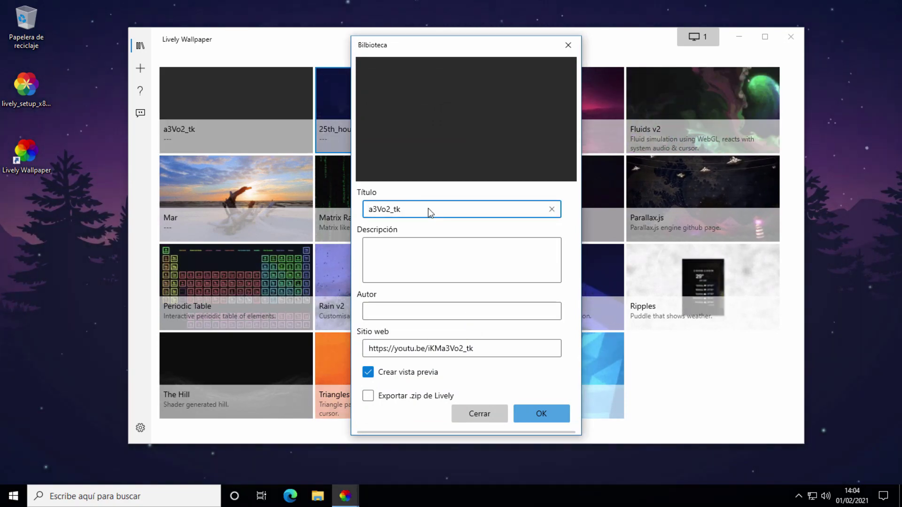
text(Planeta)
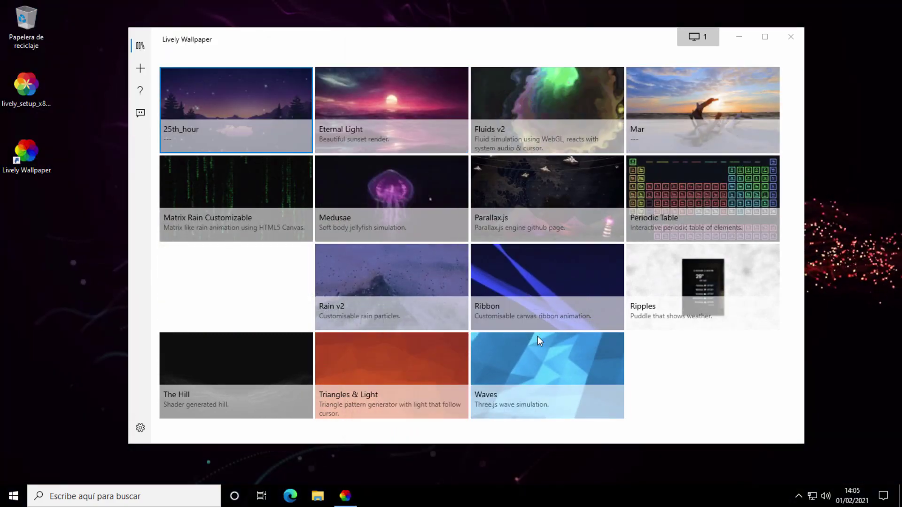
click(739, 37)
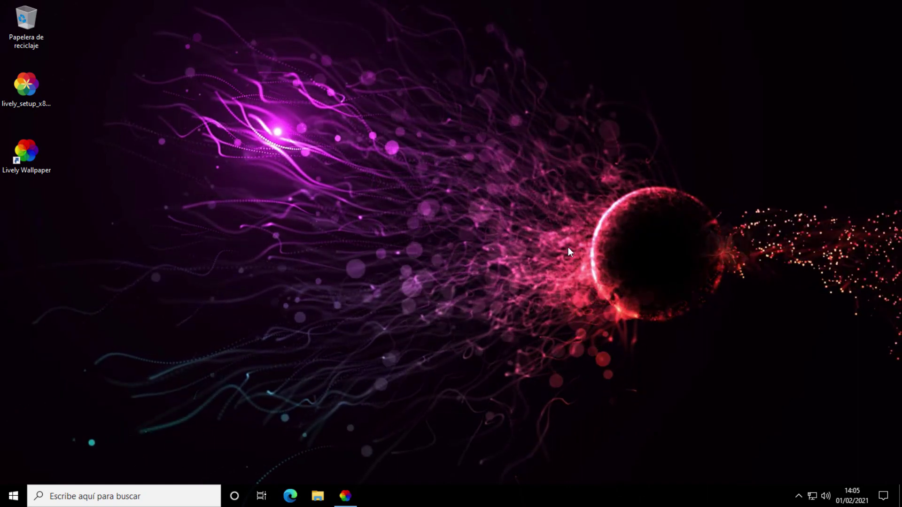
- Restore Lively, export the Planeta wallpaper as a Lively .zip to Escritorio, and close the folder window that opens
click(345, 496)
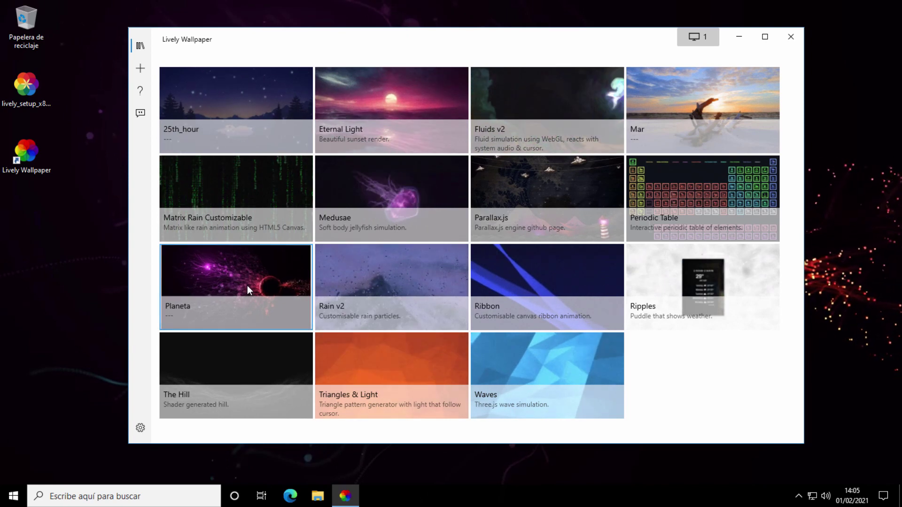
right_click(248, 287)
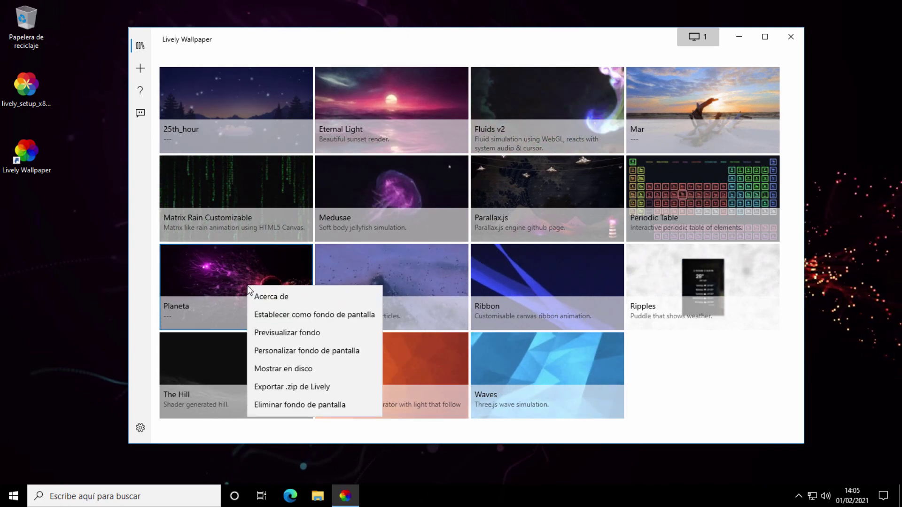
click(349, 387)
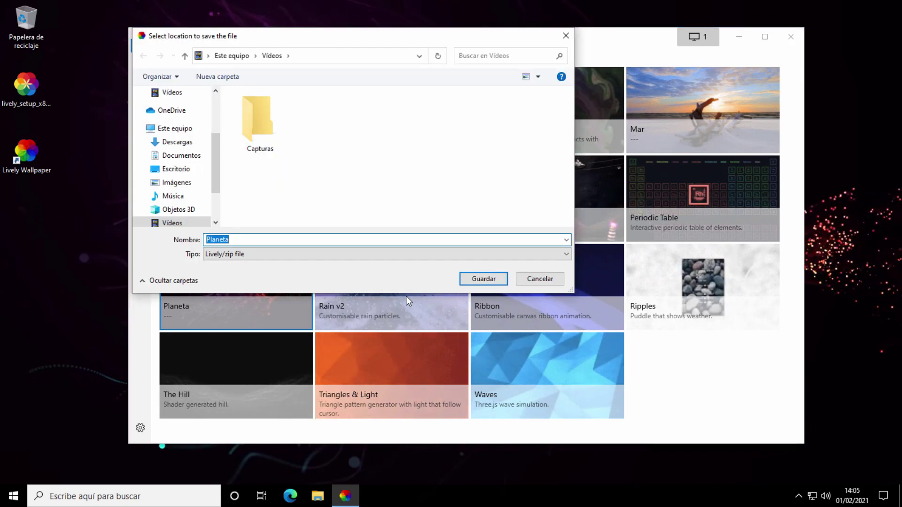
click(177, 169)
click(484, 279)
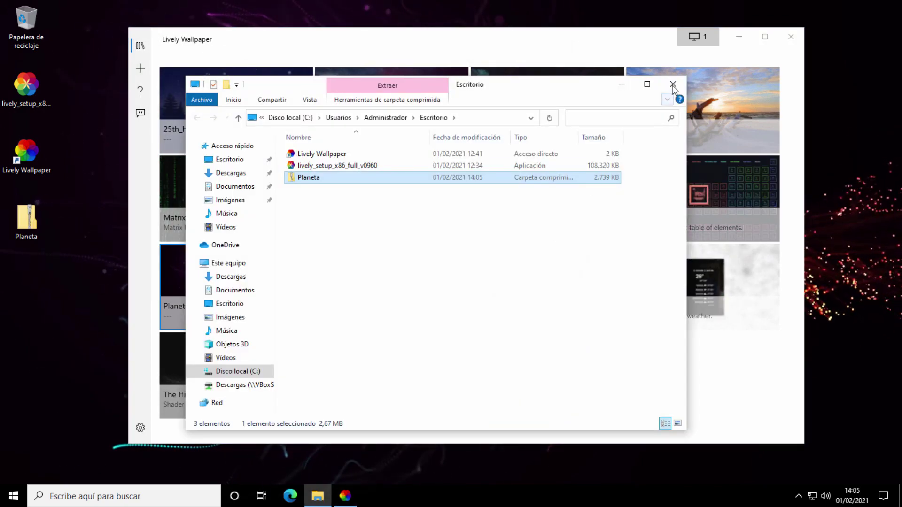
click(672, 85)
- Delete the Planeta wallpaper from the Lively library and confirm the removal
right_click(261, 276)
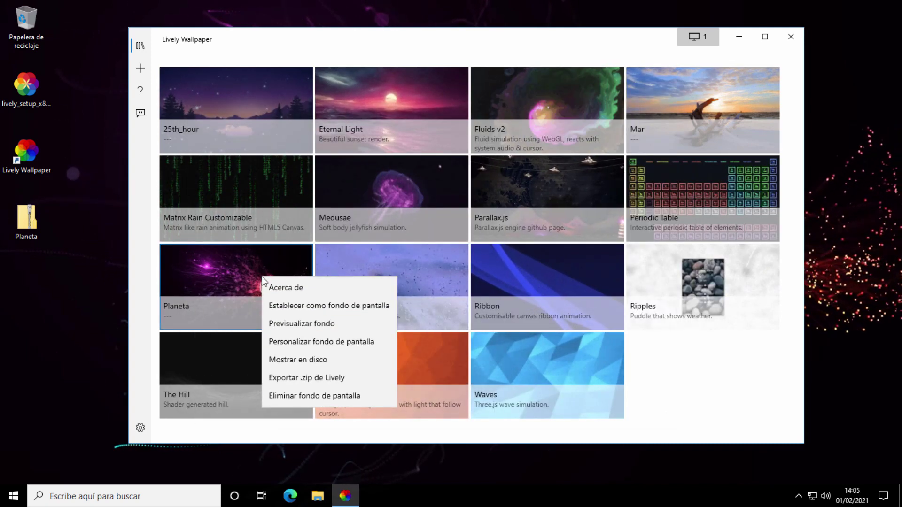
click(320, 396)
click(439, 328)
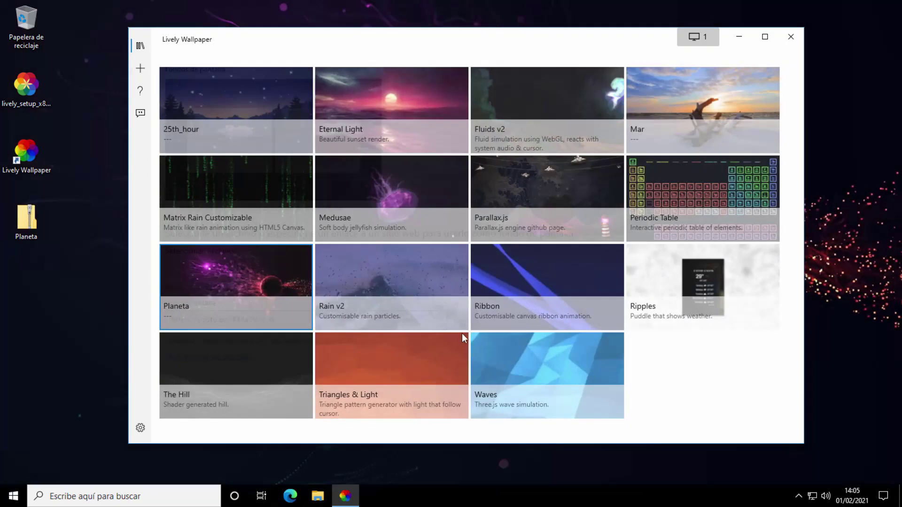
- Import the exported Planeta zip from Escritorio, apply it as the wallpaper, and minimize the Lively window
click(237, 264)
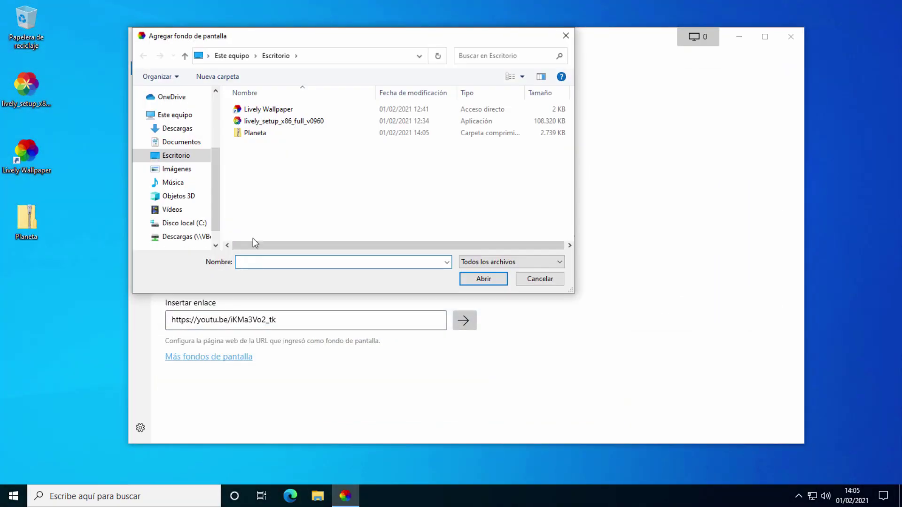
click(484, 280)
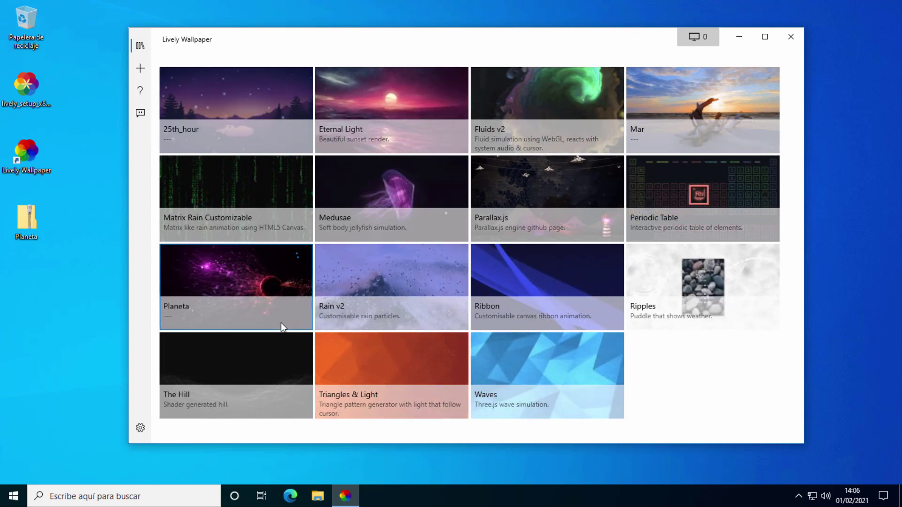
click(281, 323)
click(739, 37)
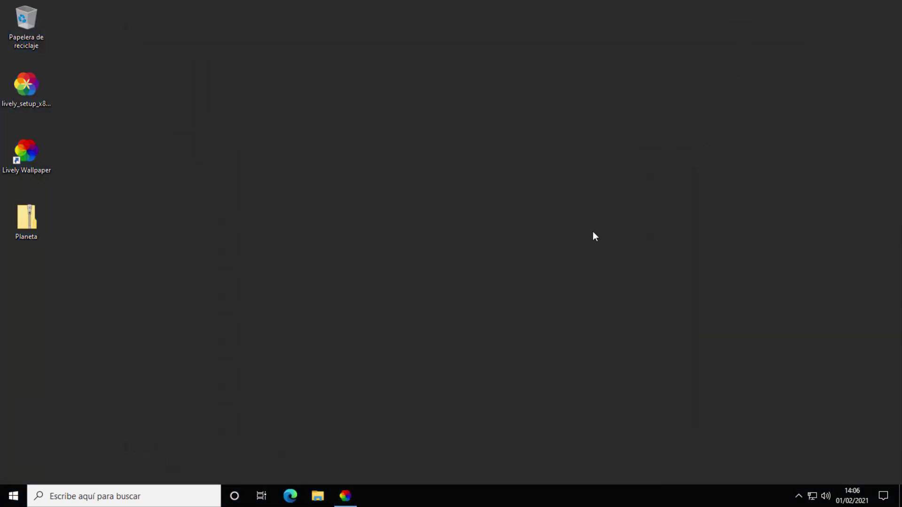